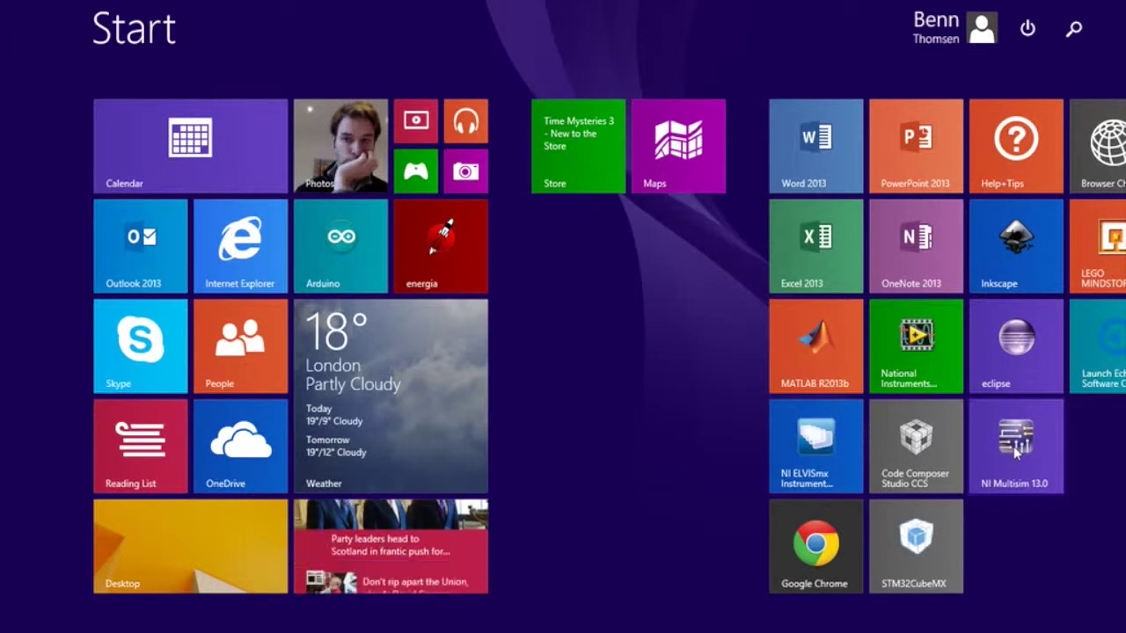
Launch NI Multisim 13.0 from its Windows 8 Start screen tile so Design1 opens.
{"action": "left_click", "coordinate": [1016, 452]}
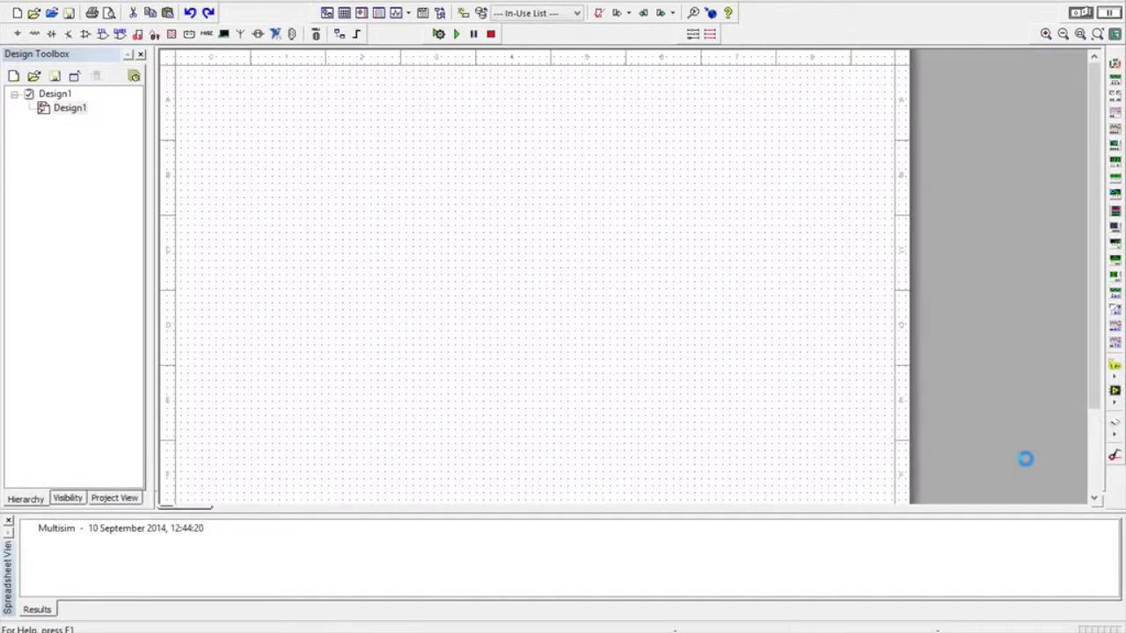
Create Design2 from the NI myDAQ design template via File > New.
{"action": "left_click", "coordinate": [35, 4]}
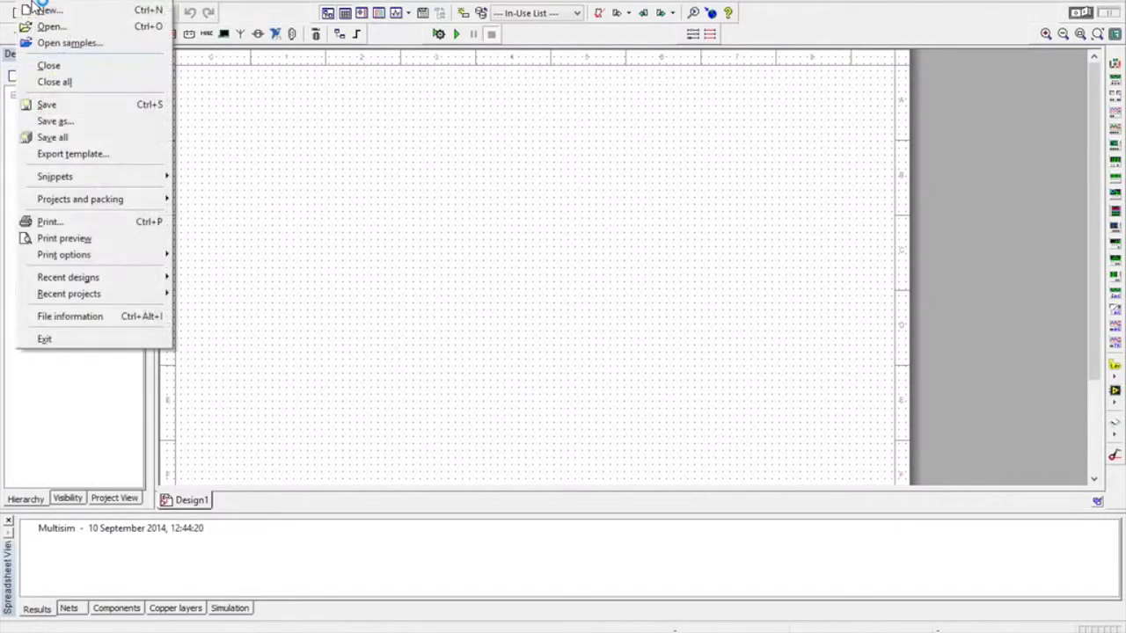
{"action": "left_click", "coordinate": [51, 10]}
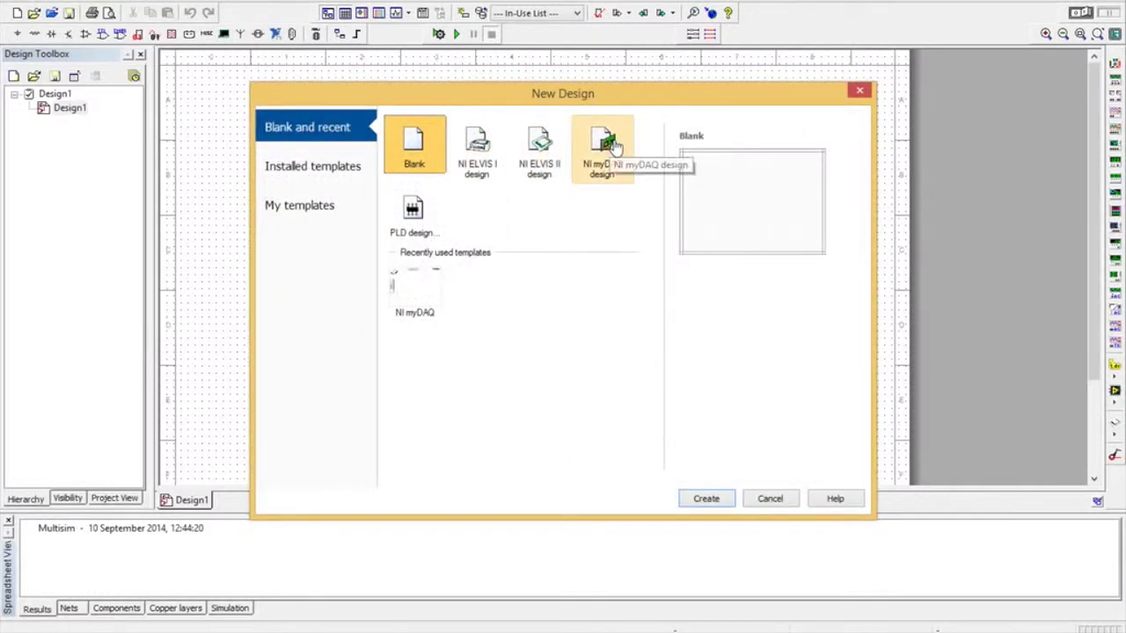
{"action": "double_click", "coordinate": [616, 146]}
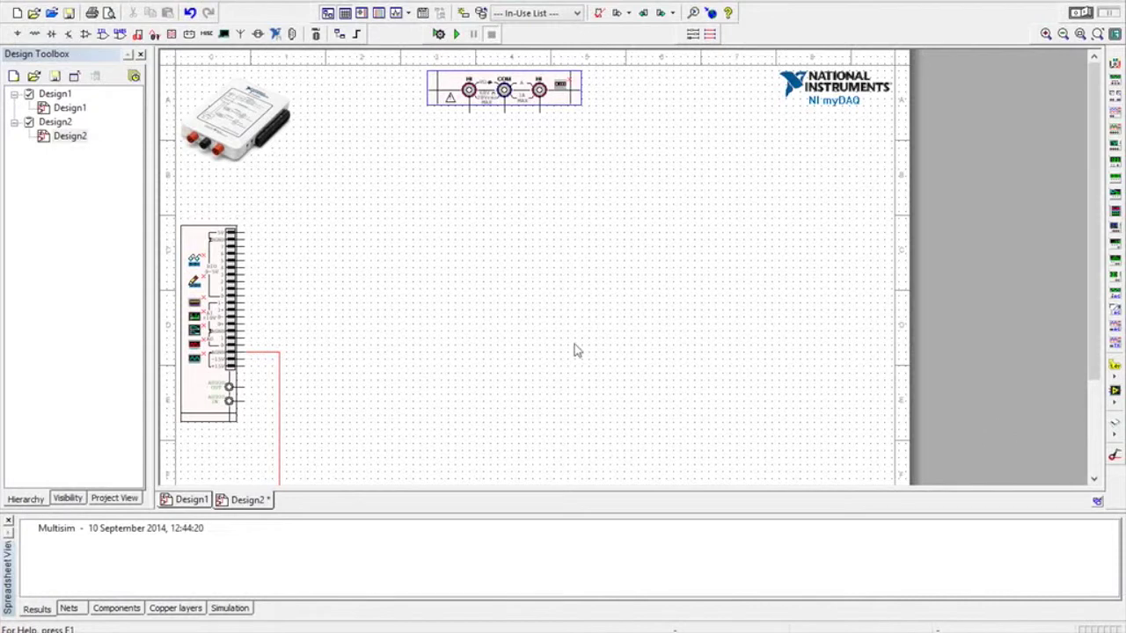
Drag the ground symbol up onto the end of the red AGND wire.
{"action": "scroll", "coordinate": [528, 326], "scroll_direction": "down", "scroll_amount": 1}
{"action": "scroll", "coordinate": [519, 318], "scroll_direction": "up", "scroll_amount": 1}
{"action": "scroll", "coordinate": [519, 318], "scroll_direction": "up", "scroll_amount": 3}
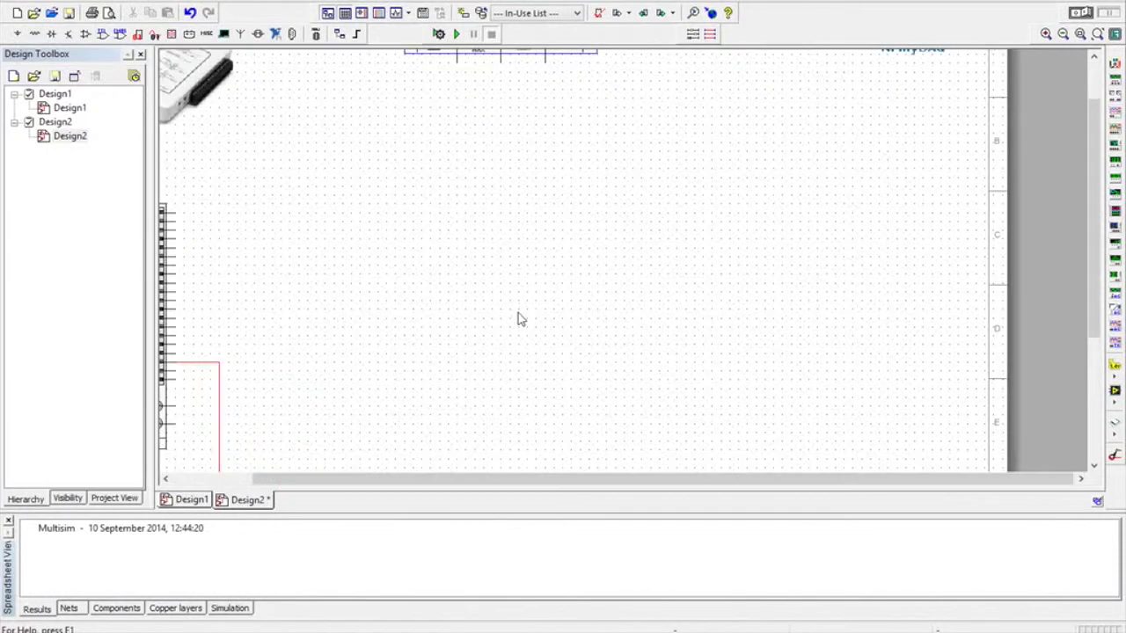
{"action": "left_click_drag", "start_coordinate": [481, 481], "coordinate": [295, 476]}
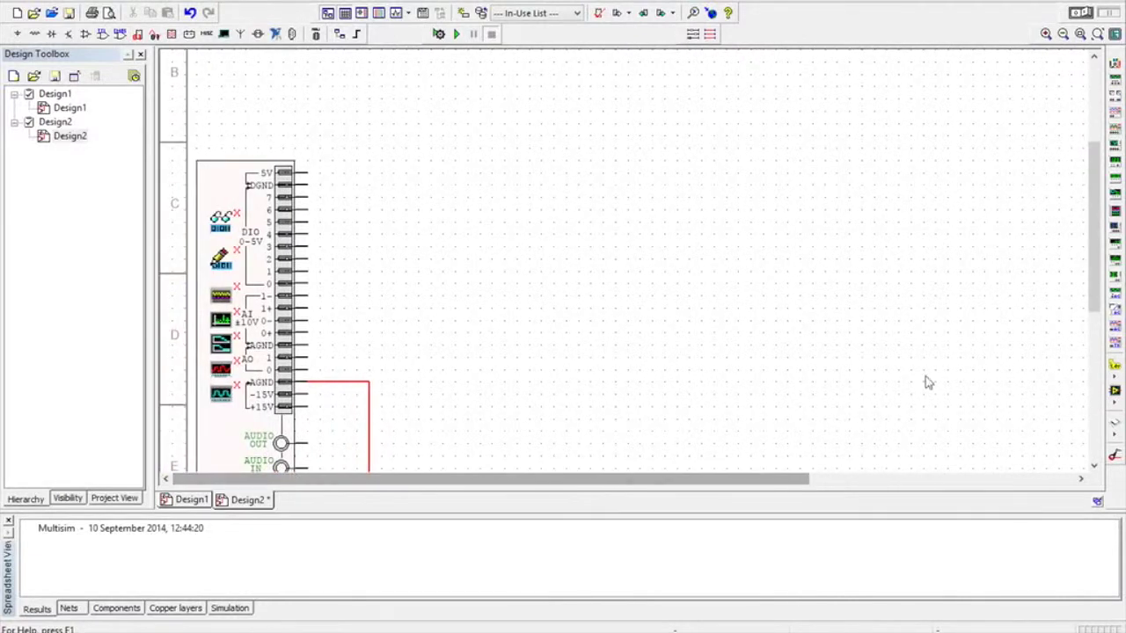
{"action": "left_click_drag", "start_coordinate": [1088, 288], "coordinate": [1095, 196]}
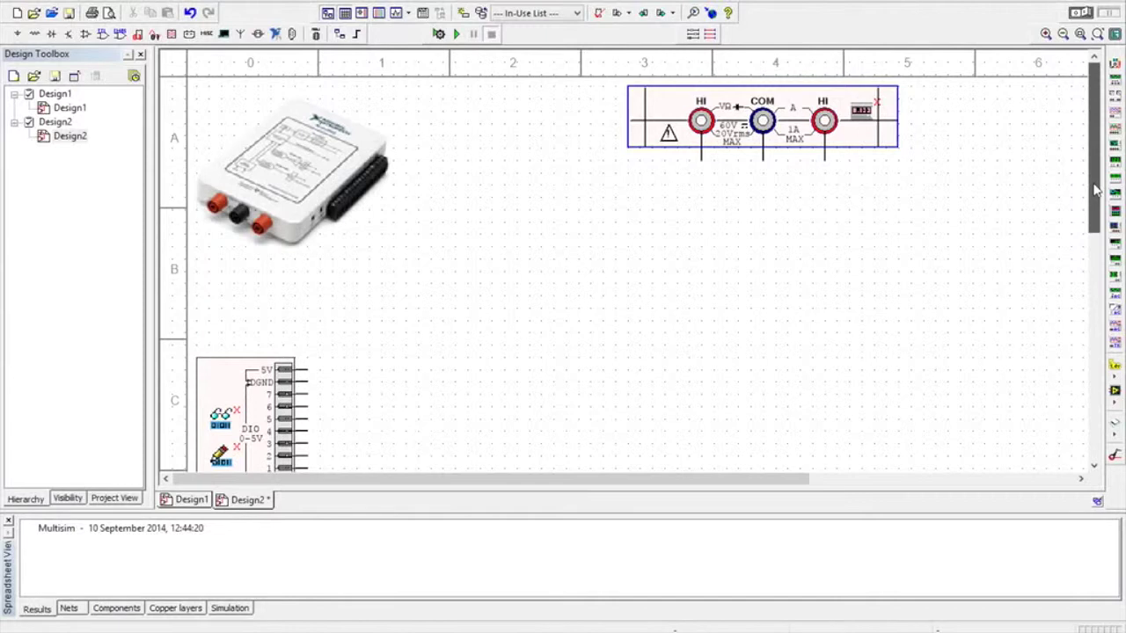
{"action": "left_click_drag", "start_coordinate": [1095, 190], "coordinate": [1087, 369]}
{"action": "left_click", "coordinate": [372, 411]}
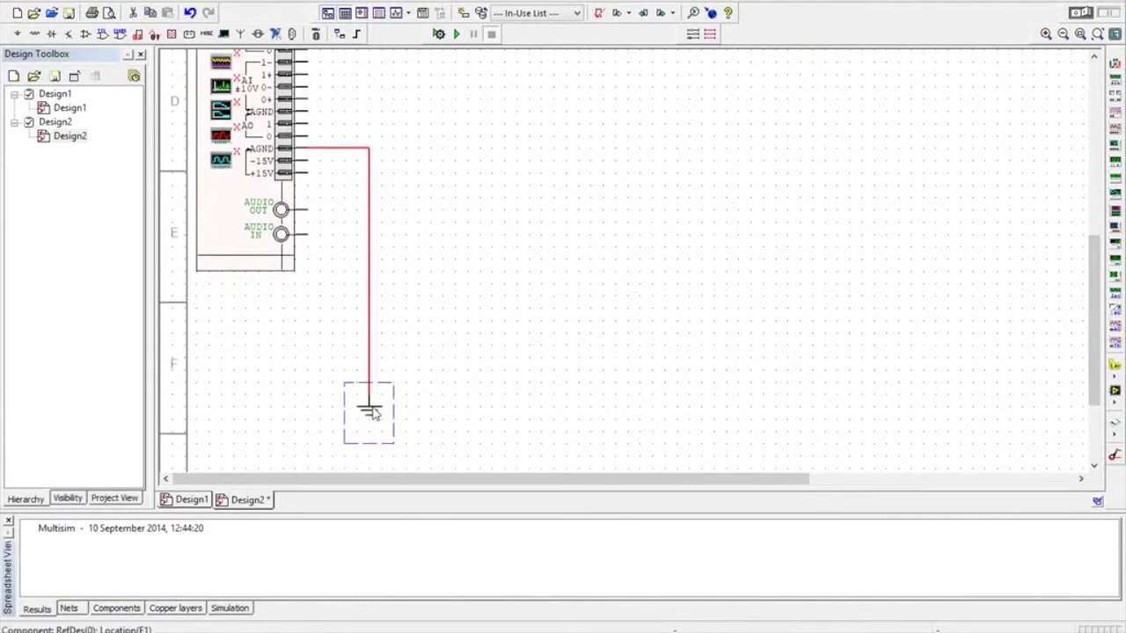
{"action": "left_click_drag", "start_coordinate": [371, 410], "coordinate": [377, 257]}
{"action": "scroll", "coordinate": [1099, 343], "scroll_direction": "up", "scroll_amount": 1}
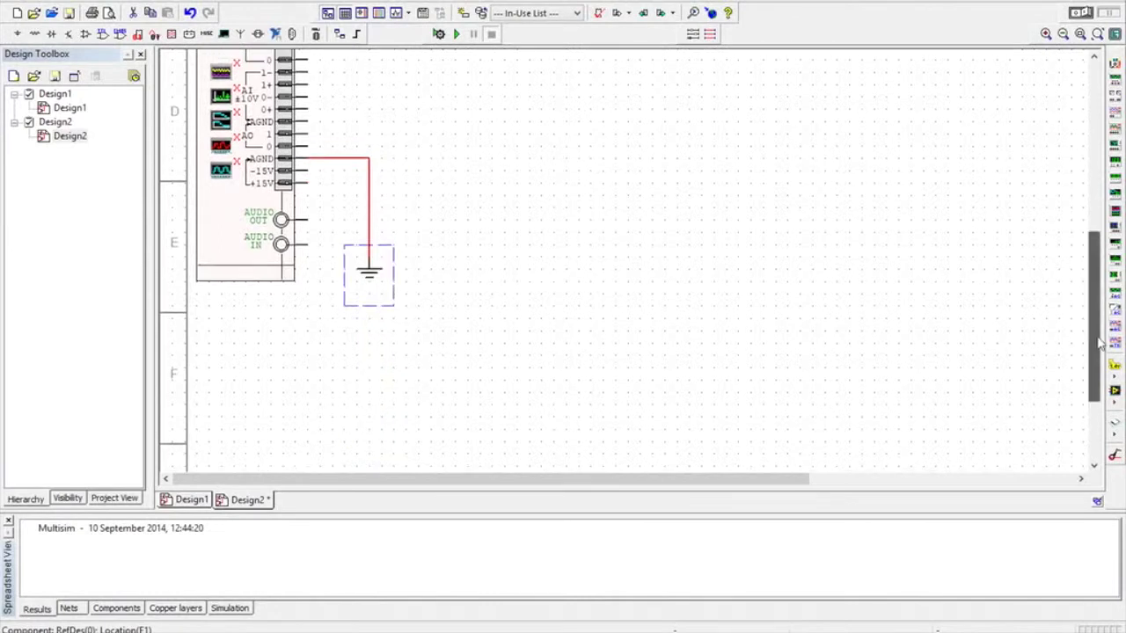
{"action": "scroll", "coordinate": [1099, 343], "scroll_direction": "up", "scroll_amount": 4}
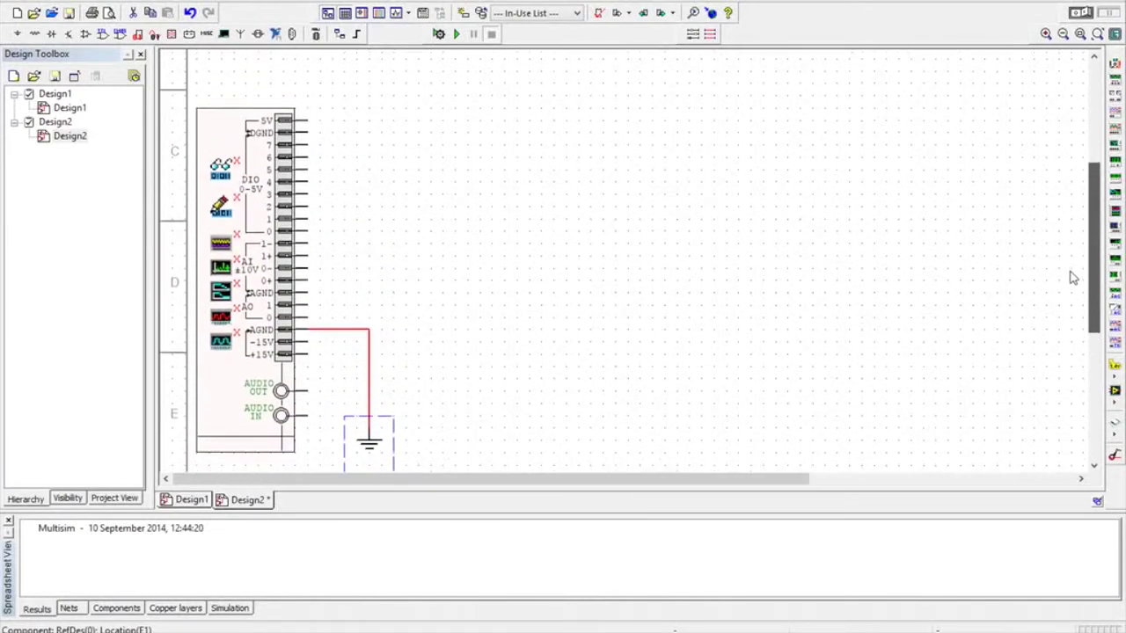
{"action": "scroll", "coordinate": [1073, 278], "scroll_direction": "down", "scroll_amount": 1}
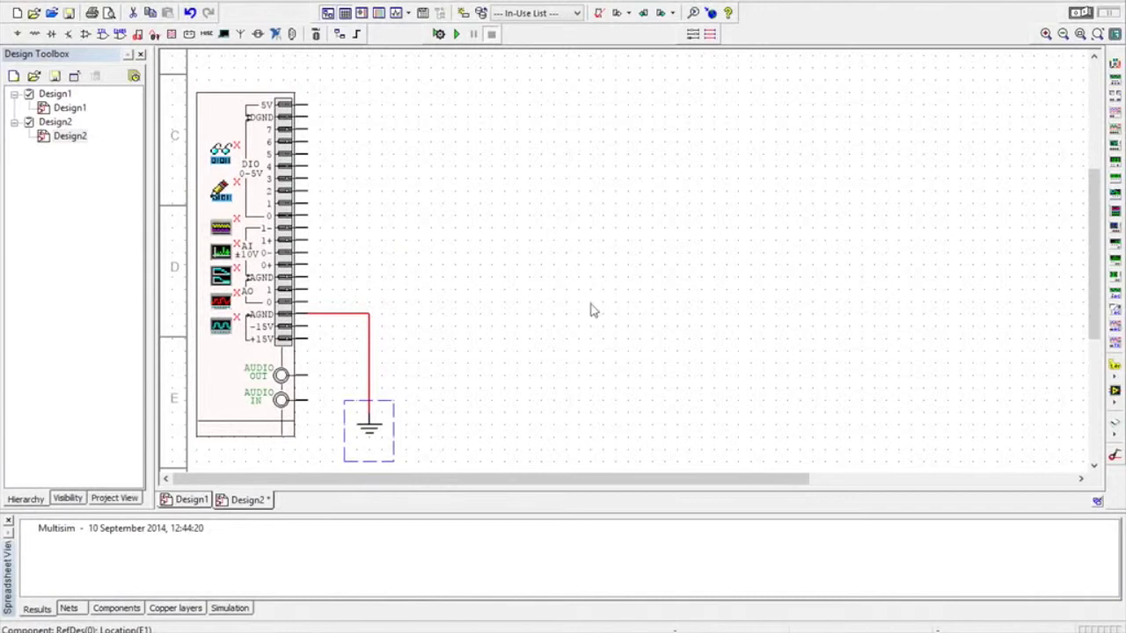
{"action": "right_click", "coordinate": [482, 238]}
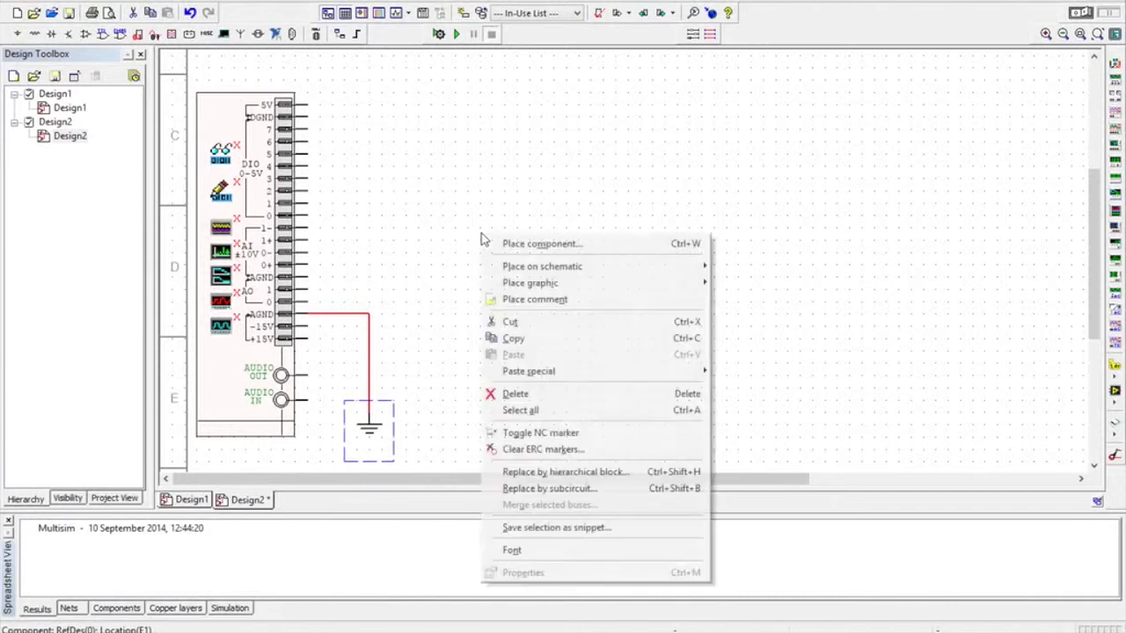
Choose a 1k resistor from the RESISTOR family in the component browser.
{"action": "left_click", "coordinate": [542, 245]}
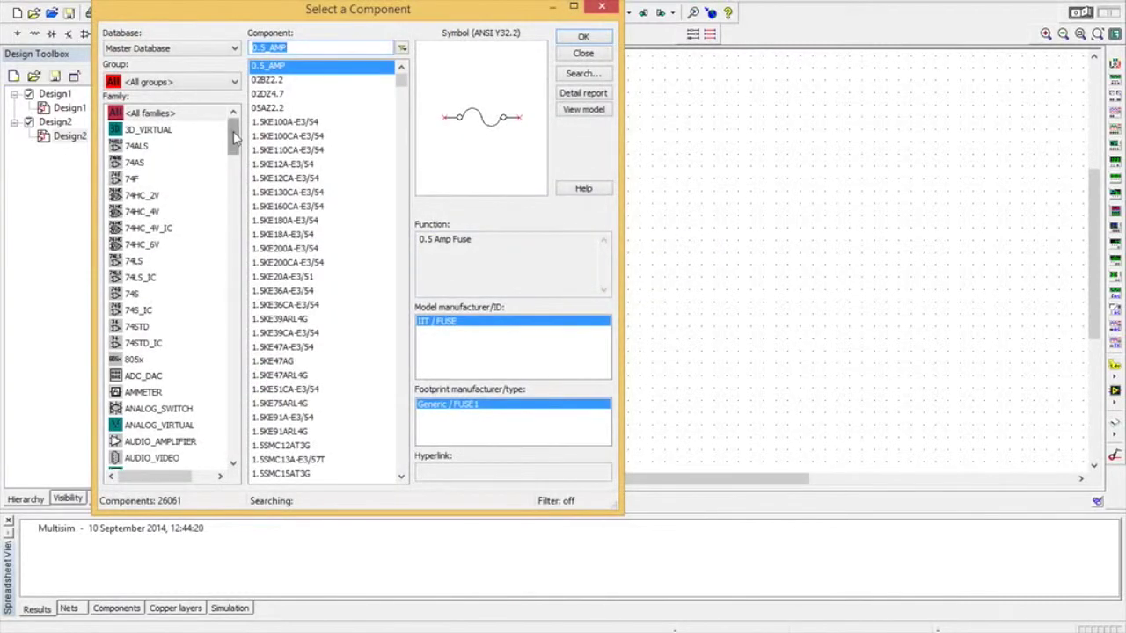
{"action": "left_click_drag", "start_coordinate": [234, 141], "coordinate": [227, 466]}
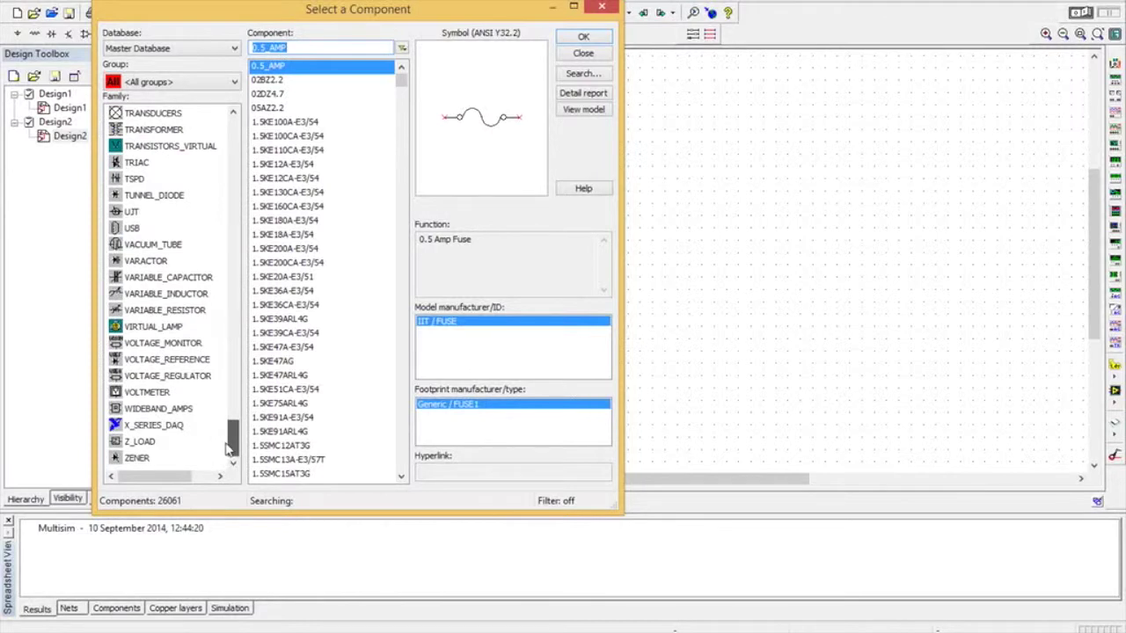
{"action": "left_click_drag", "start_coordinate": [227, 449], "coordinate": [235, 361]}
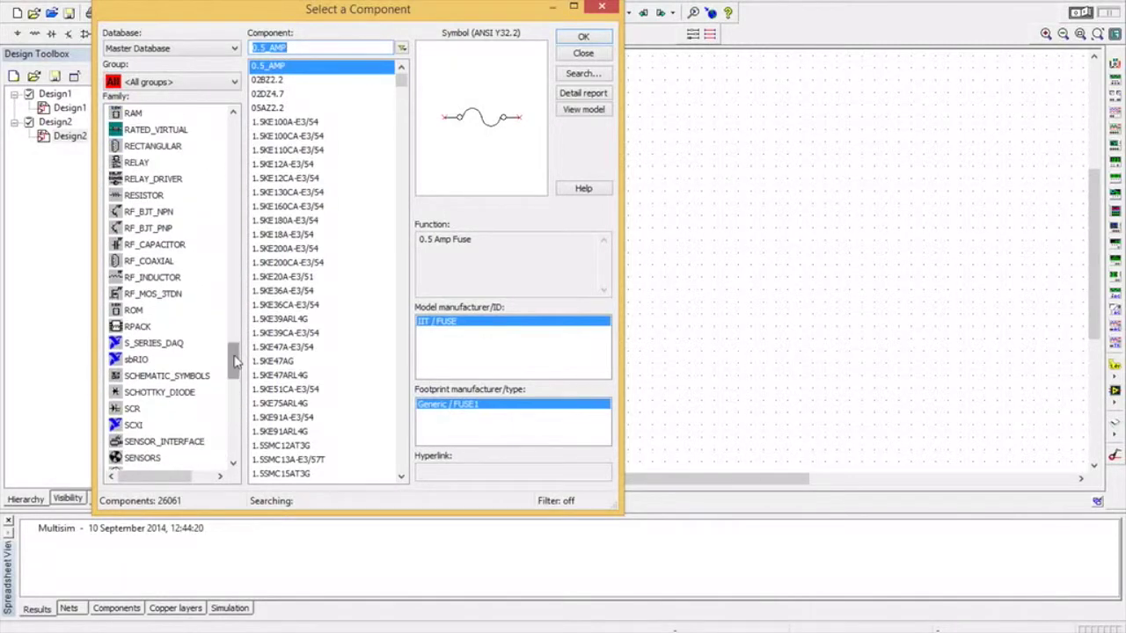
{"action": "left_click", "coordinate": [145, 195]}
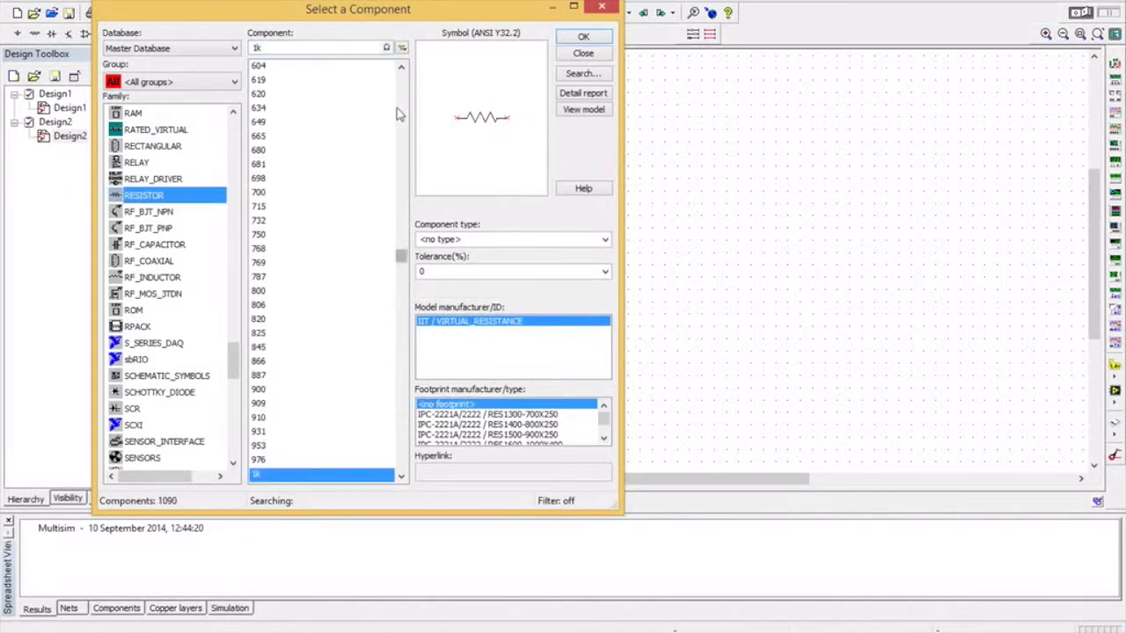
{"action": "left_click", "coordinate": [581, 38]}
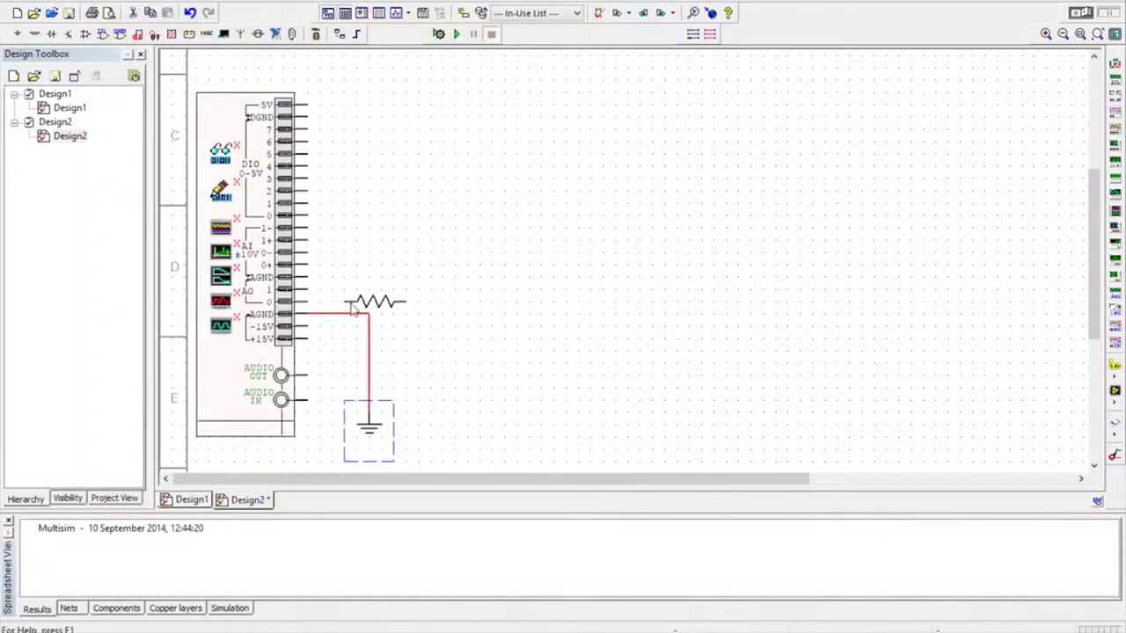
Place a 100n capacitor, C1, from the CAPACITOR family to the right of R1.
{"action": "key", "text": "Escape"}
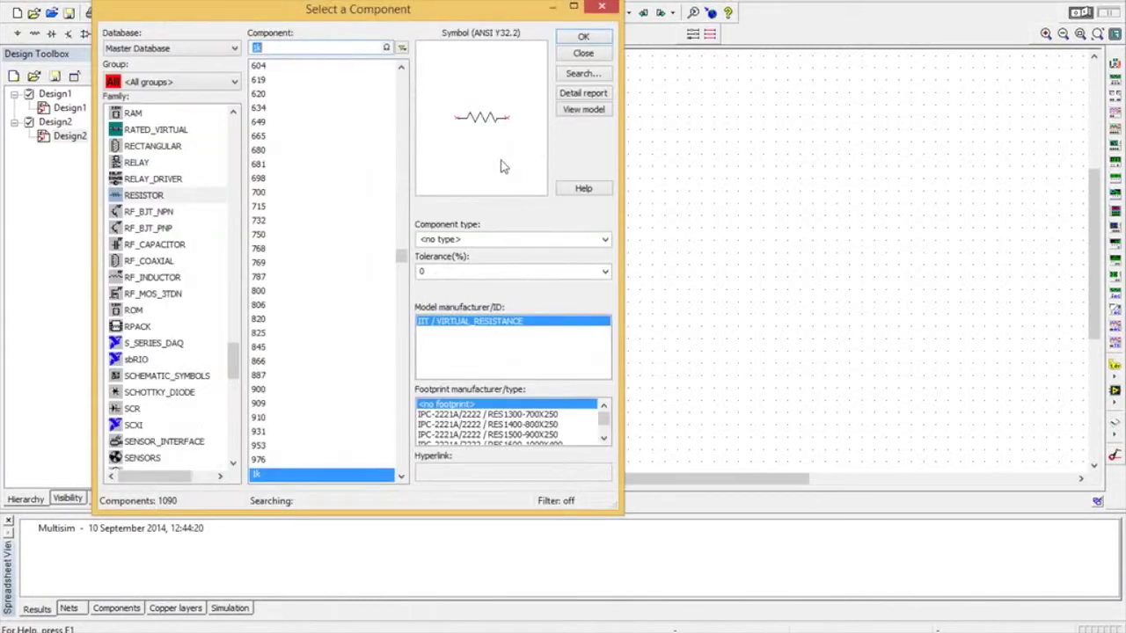
{"action": "left_click_drag", "start_coordinate": [234, 359], "coordinate": [236, 189]}
{"action": "left_click", "coordinate": [159, 229]}
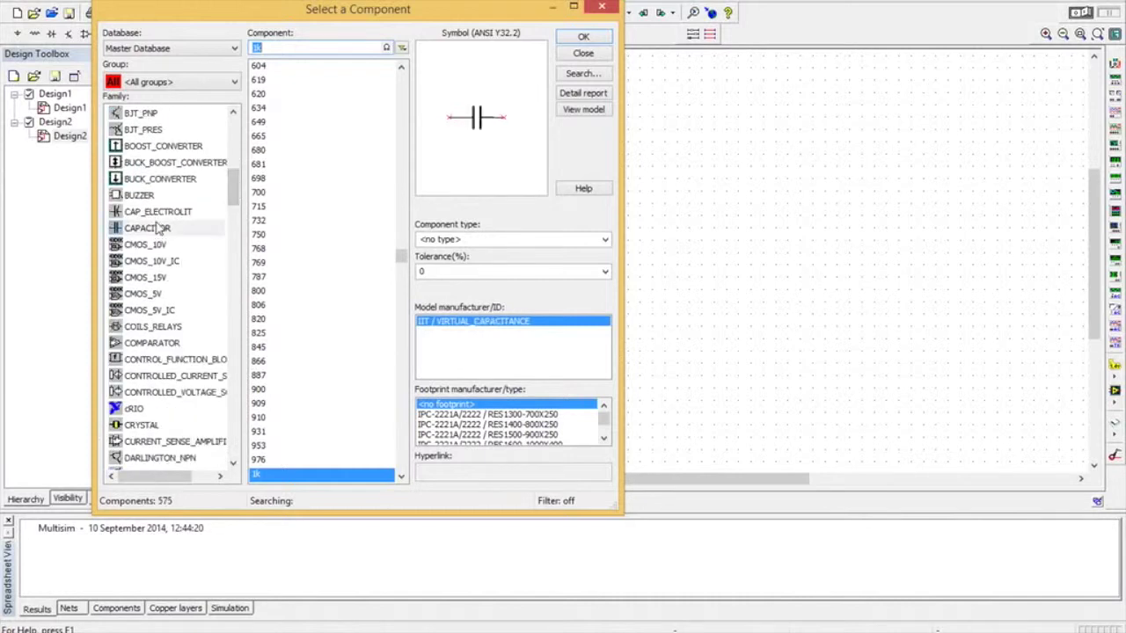
{"action": "left_click", "coordinate": [311, 50]}
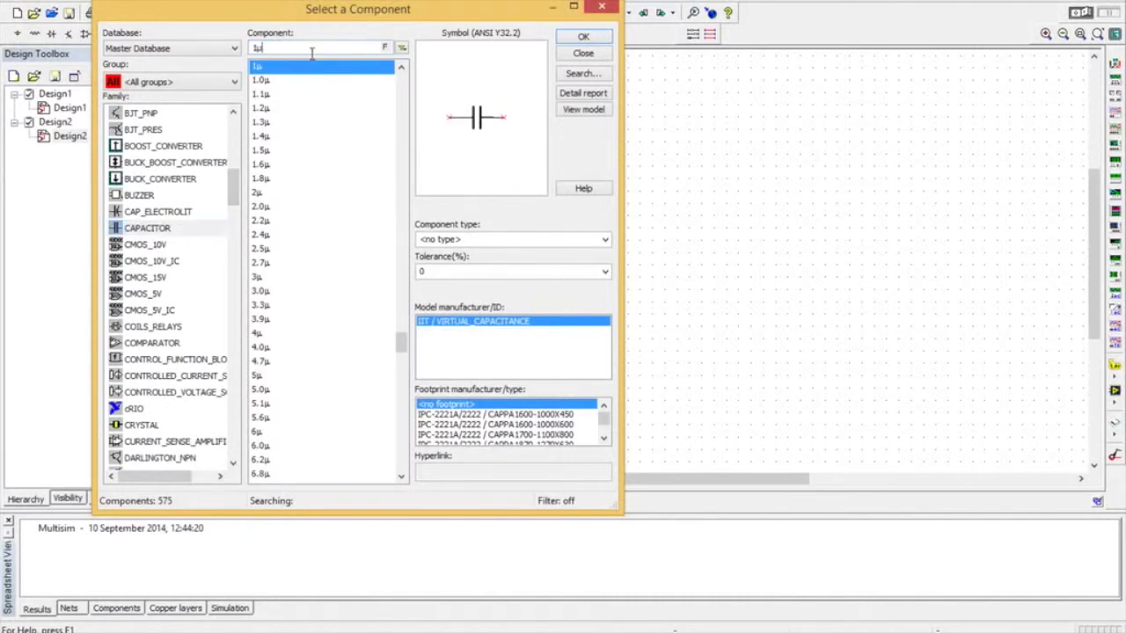
{"action": "key", "text": "BackSpace"}
{"action": "key", "text": "BackSpace"}
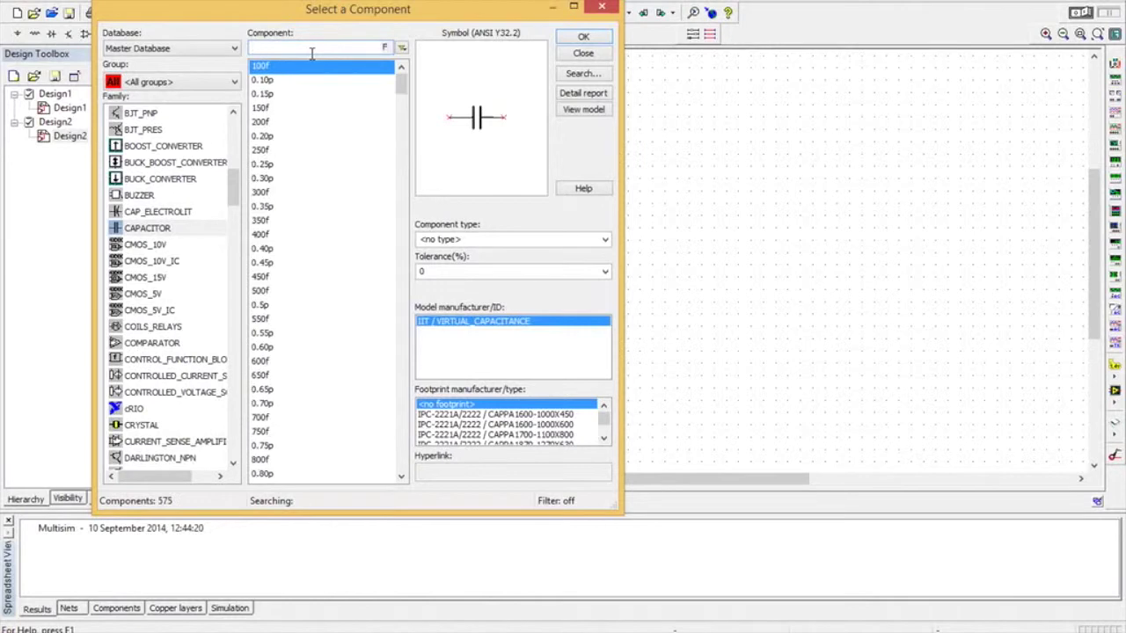
{"action": "type", "text": "100n"}
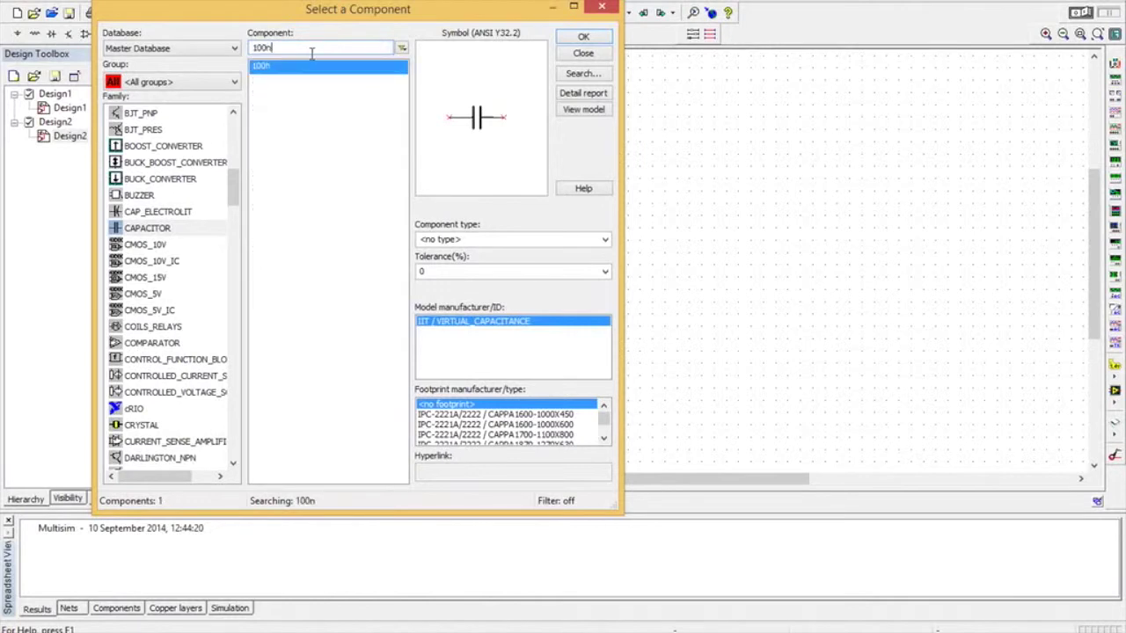
{"action": "left_click", "coordinate": [585, 37]}
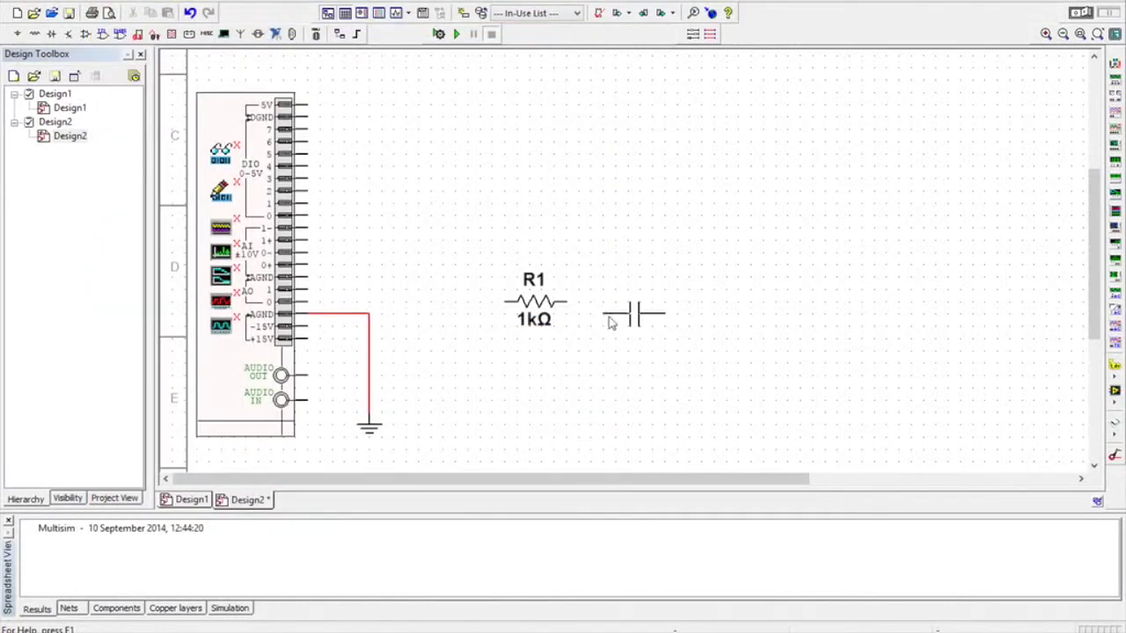
{"action": "left_click", "coordinate": [602, 303]}
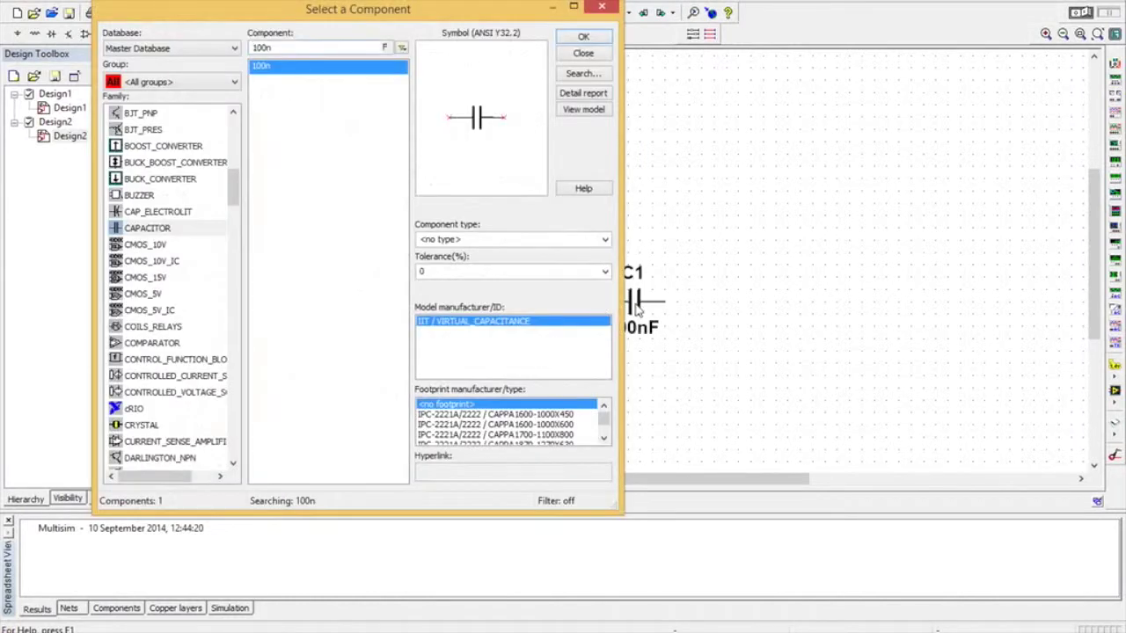
{"action": "left_click", "coordinate": [584, 53]}
Rotate C1 90° clockwise and move it down below R1's right end.
{"action": "right_click", "coordinate": [626, 306]}
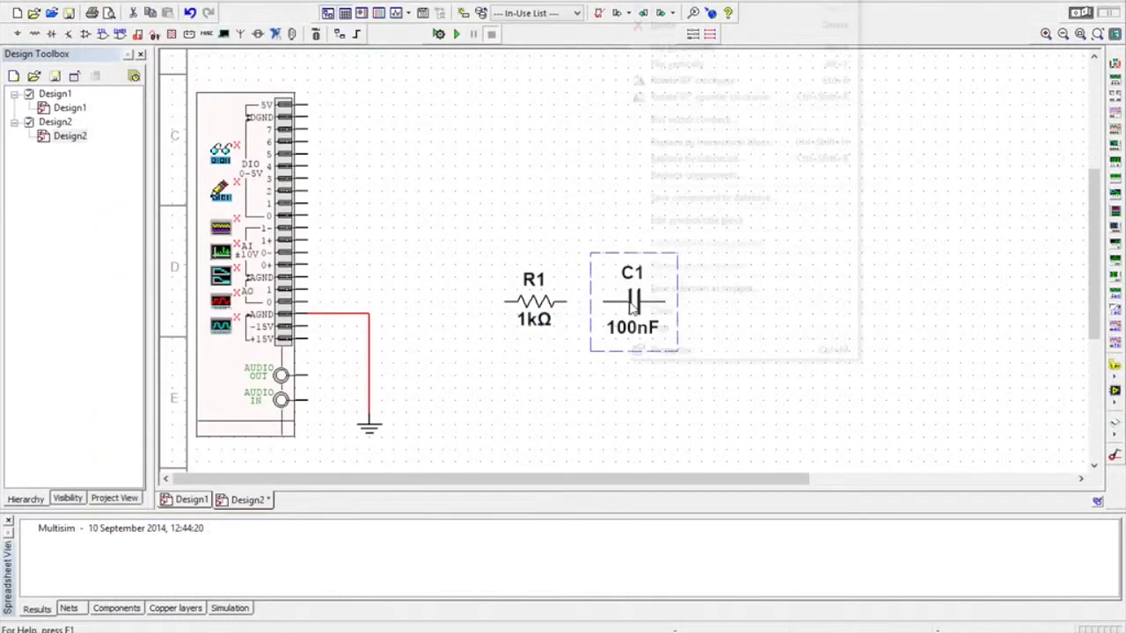
{"action": "left_click", "coordinate": [743, 80]}
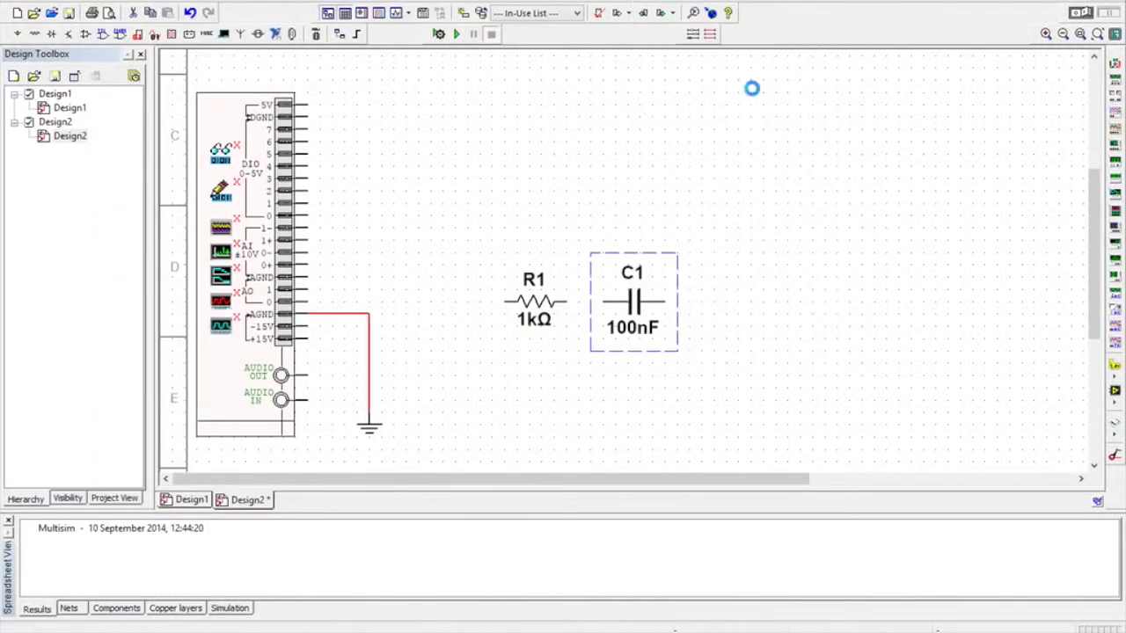
{"action": "left_click_drag", "start_coordinate": [633, 311], "coordinate": [595, 359]}
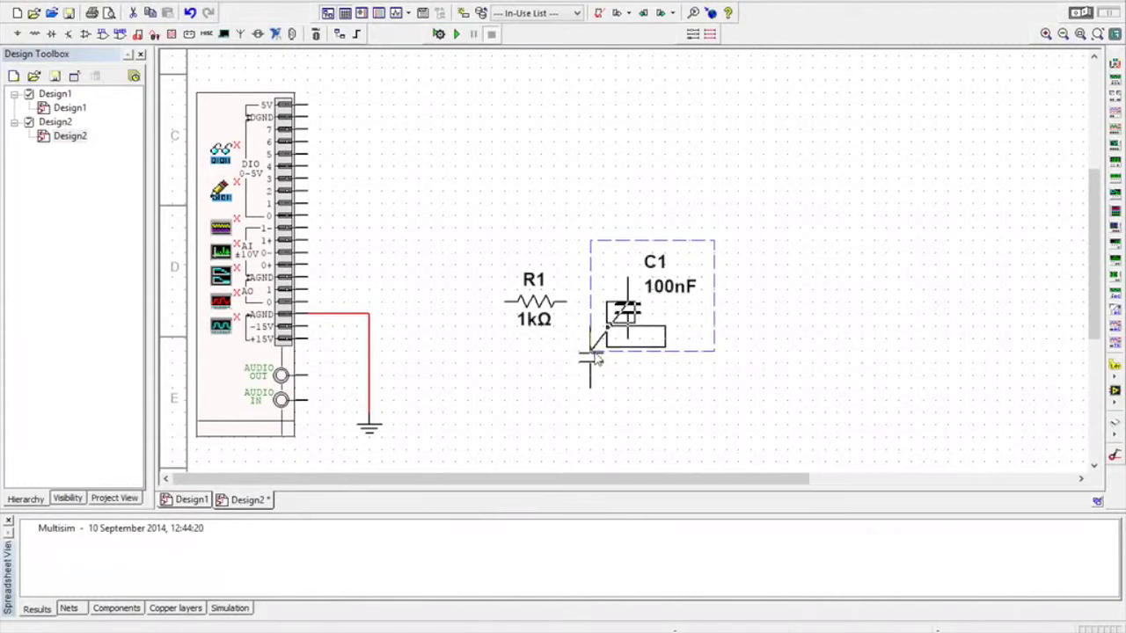
{"action": "left_click_drag", "start_coordinate": [596, 359], "coordinate": [597, 359]}
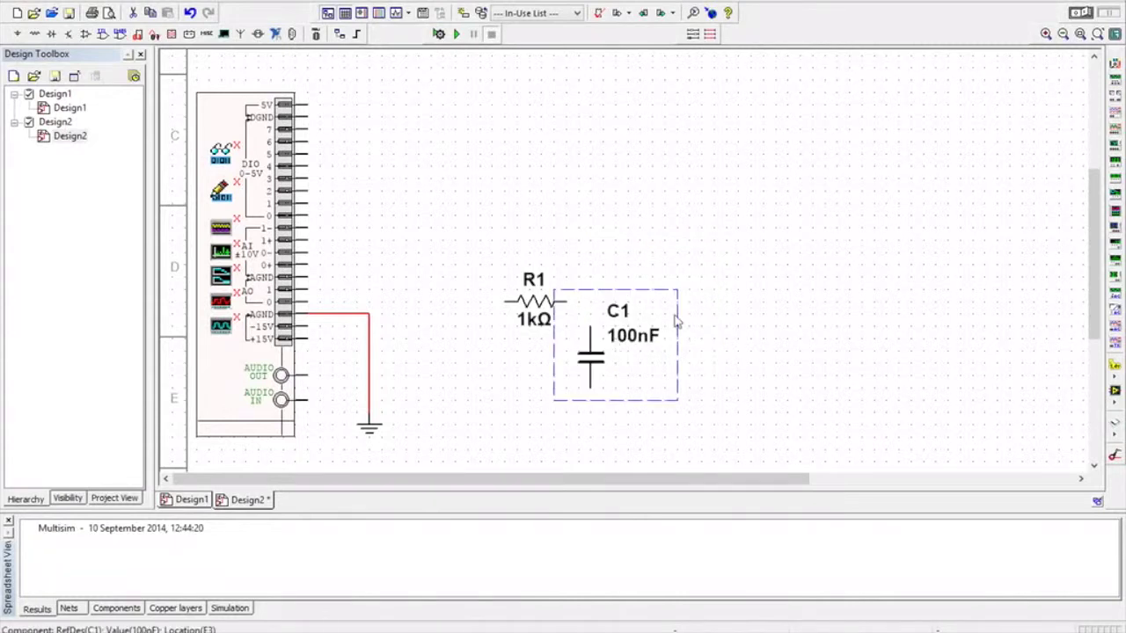
{"action": "left_click", "coordinate": [772, 311]}
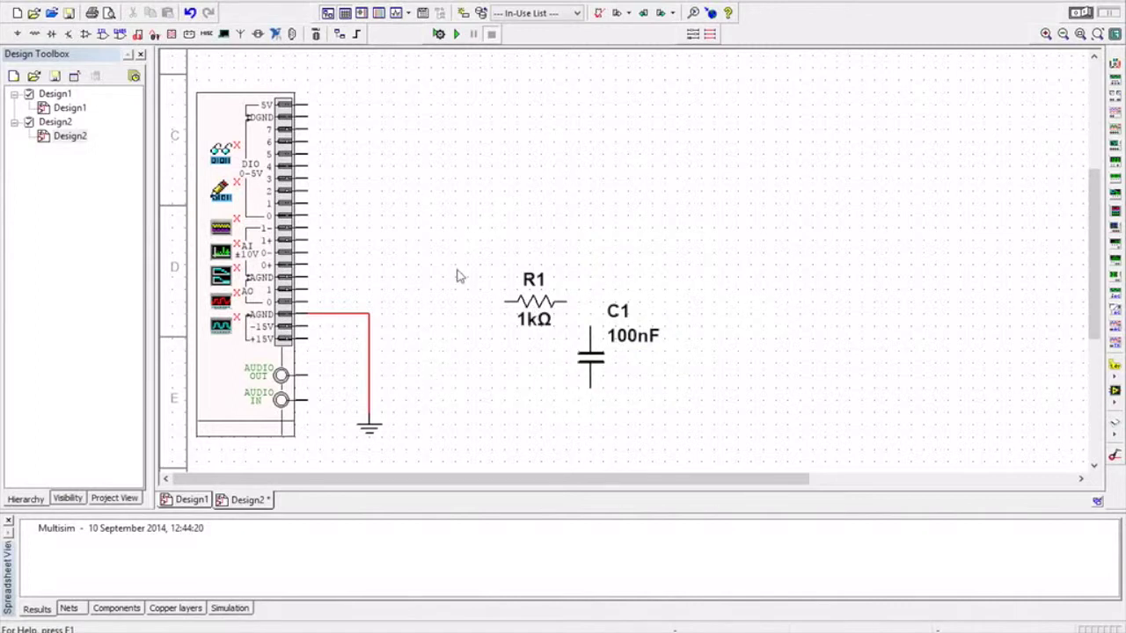
{"action": "left_click", "coordinate": [17, 35]}
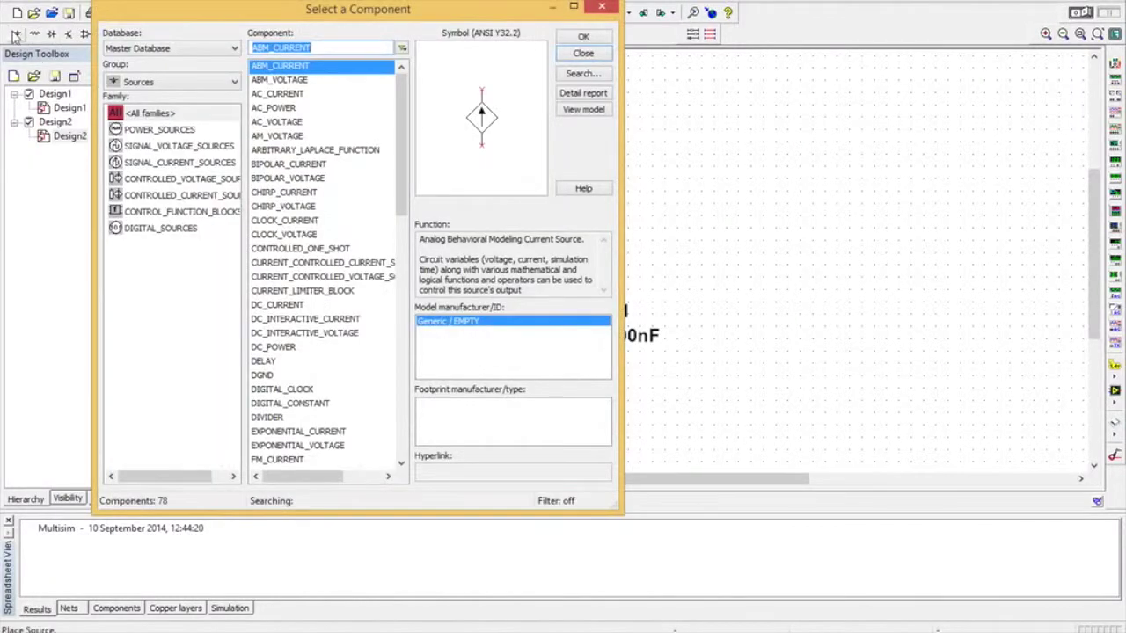
Place a GROUND from the POWER_SOURCES group just below C1.
{"action": "left_click", "coordinate": [137, 129]}
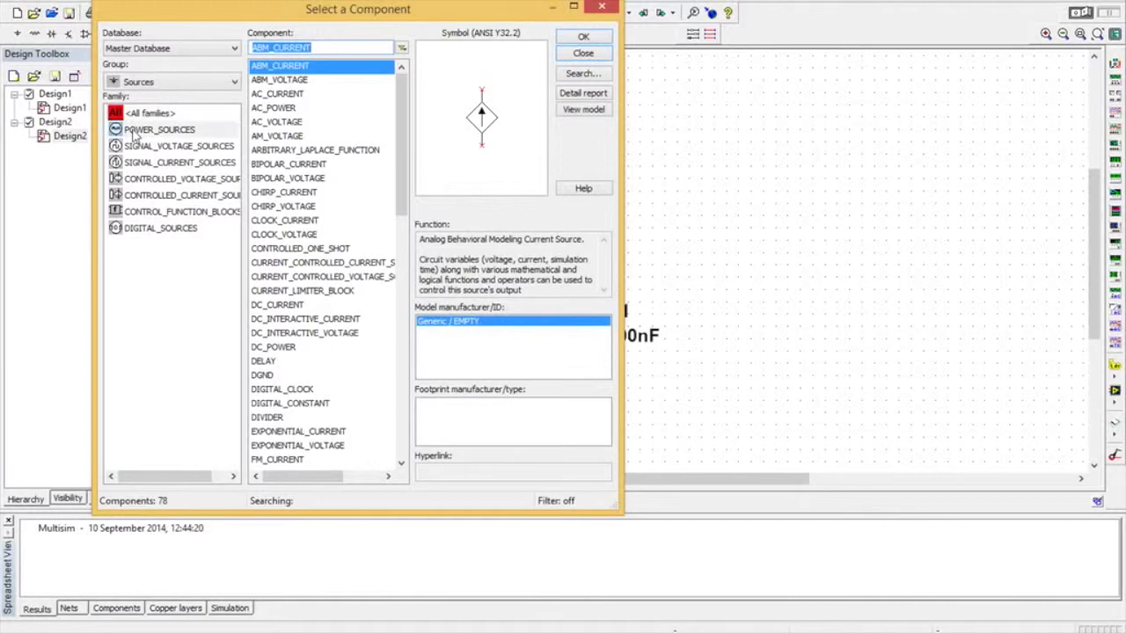
{"action": "left_click", "coordinate": [266, 108]}
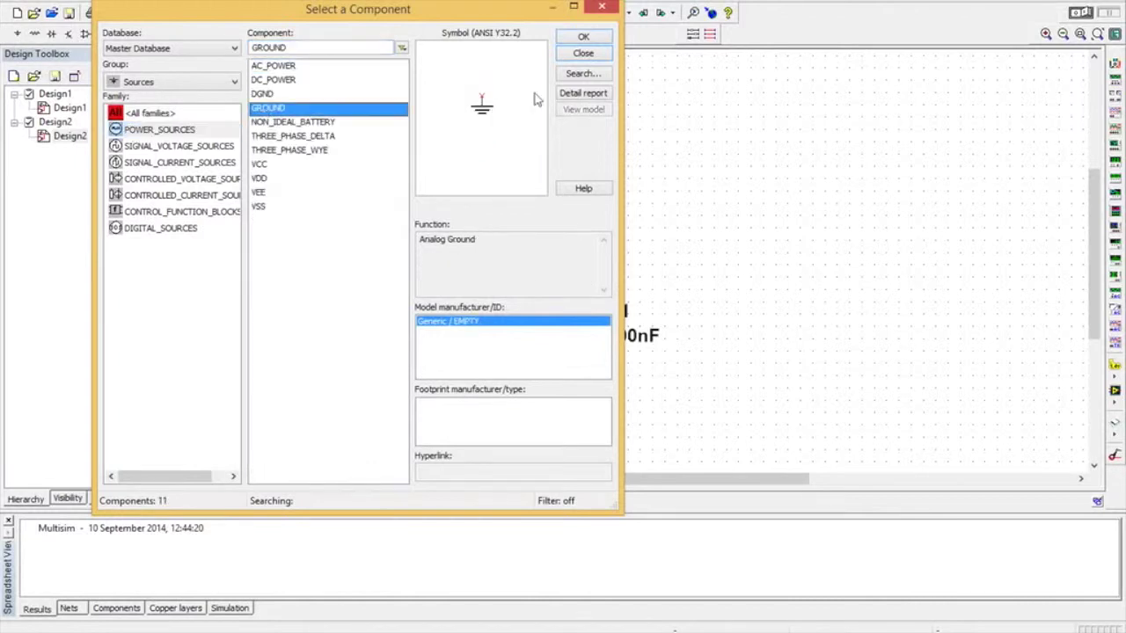
{"action": "left_click", "coordinate": [584, 39]}
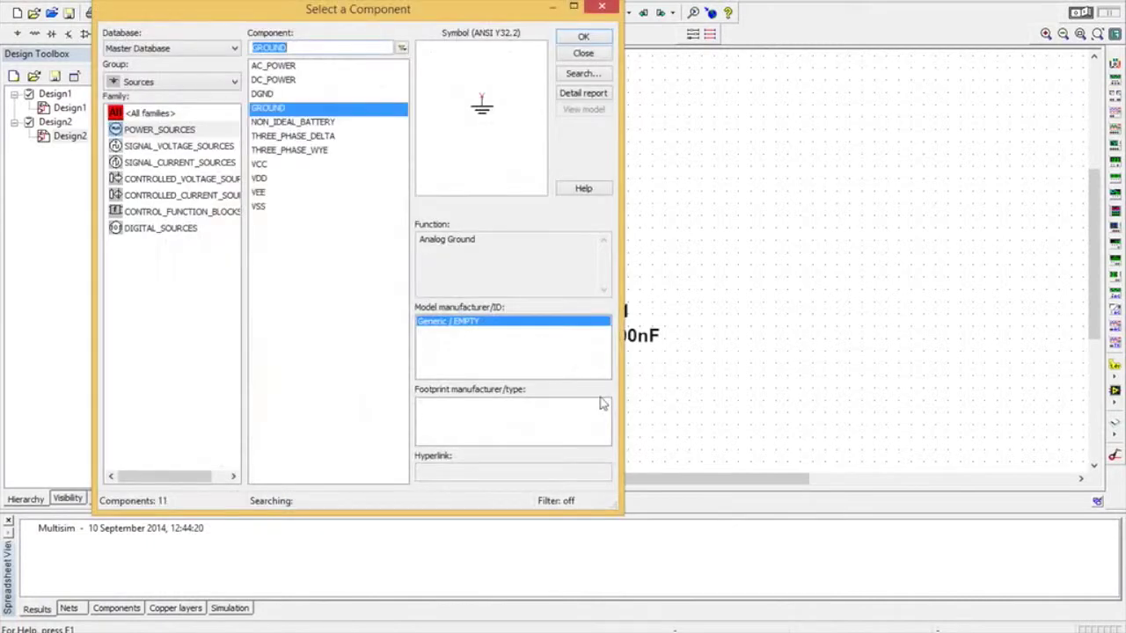
{"action": "left_click", "coordinate": [585, 38]}
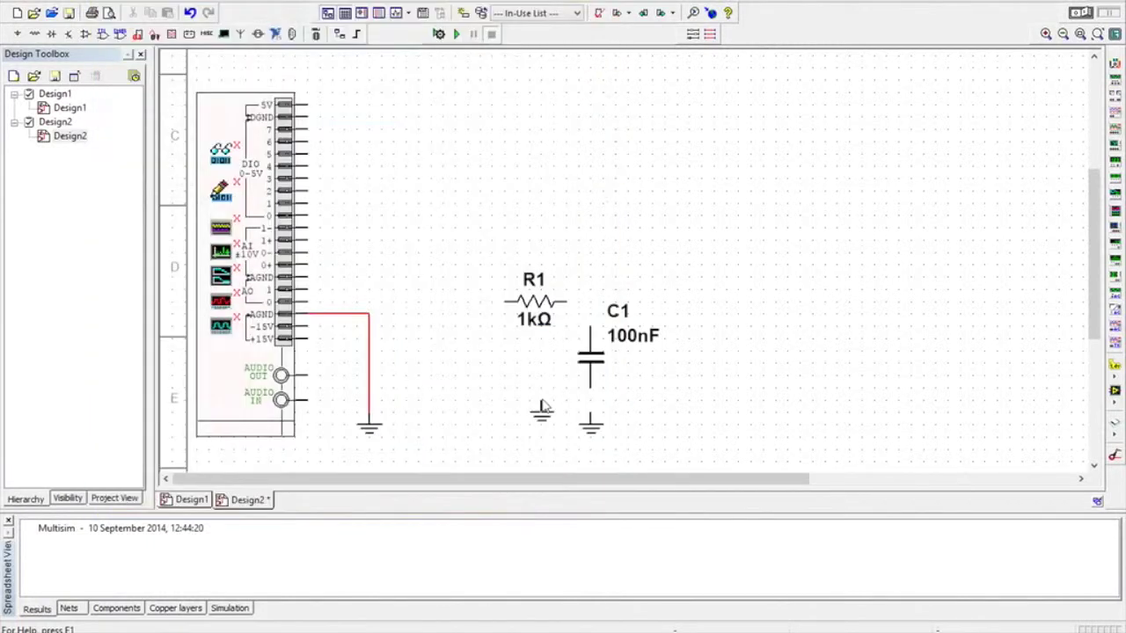
{"action": "left_click", "coordinate": [591, 417]}
{"action": "key", "text": "Escape"}
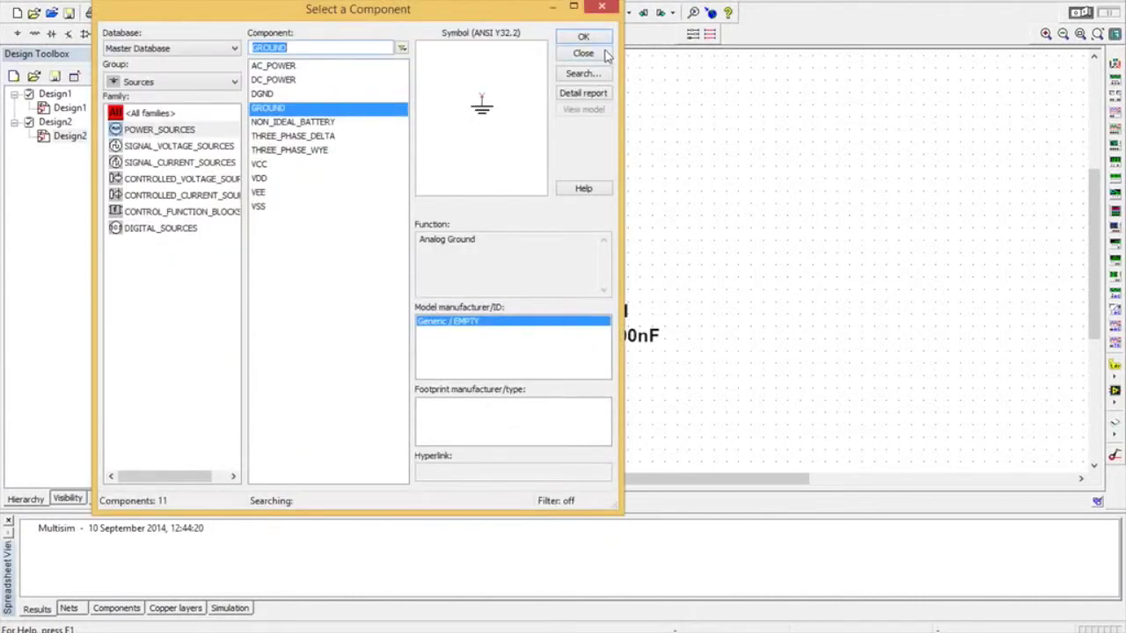
{"action": "left_click", "coordinate": [605, 55]}
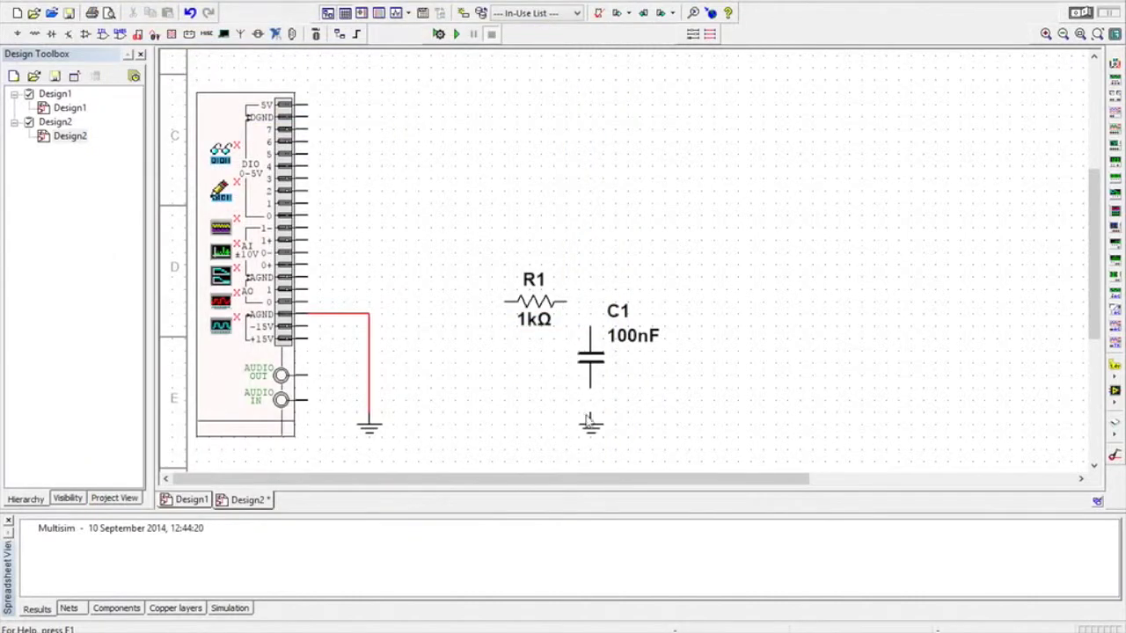
{"action": "left_click", "coordinate": [590, 420]}
Wire C1's bottom to ground, R1's right end to C1, and R1's left end to AO 0.
{"action": "left_click", "coordinate": [591, 415]}
{"action": "left_click", "coordinate": [582, 310]}
{"action": "left_click", "coordinate": [514, 313]}
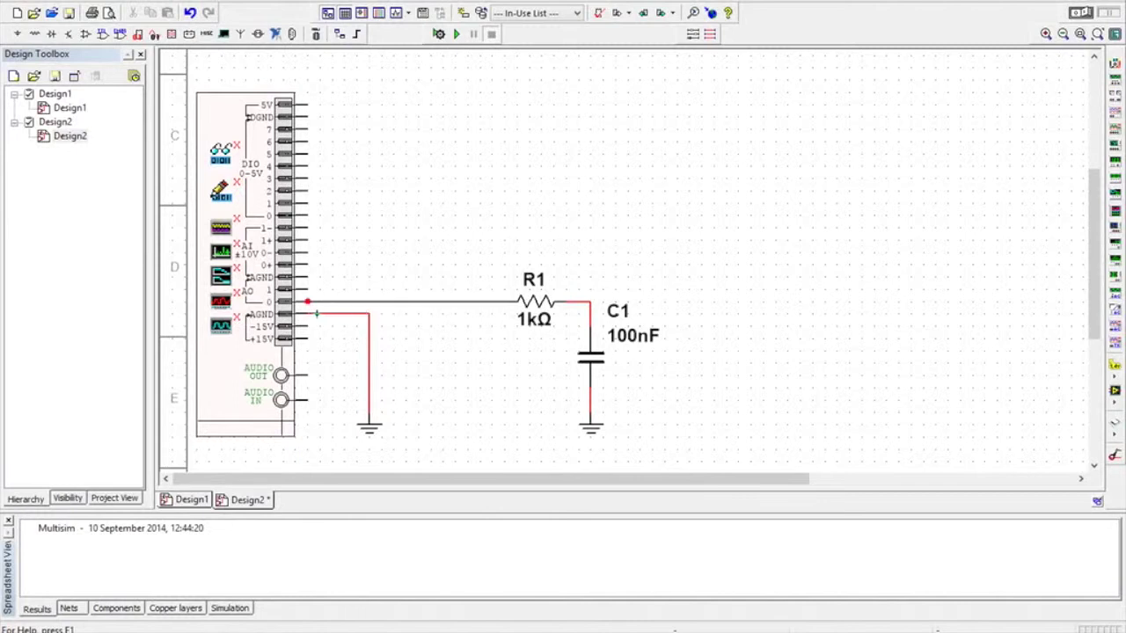
{"action": "left_click", "coordinate": [318, 311]}
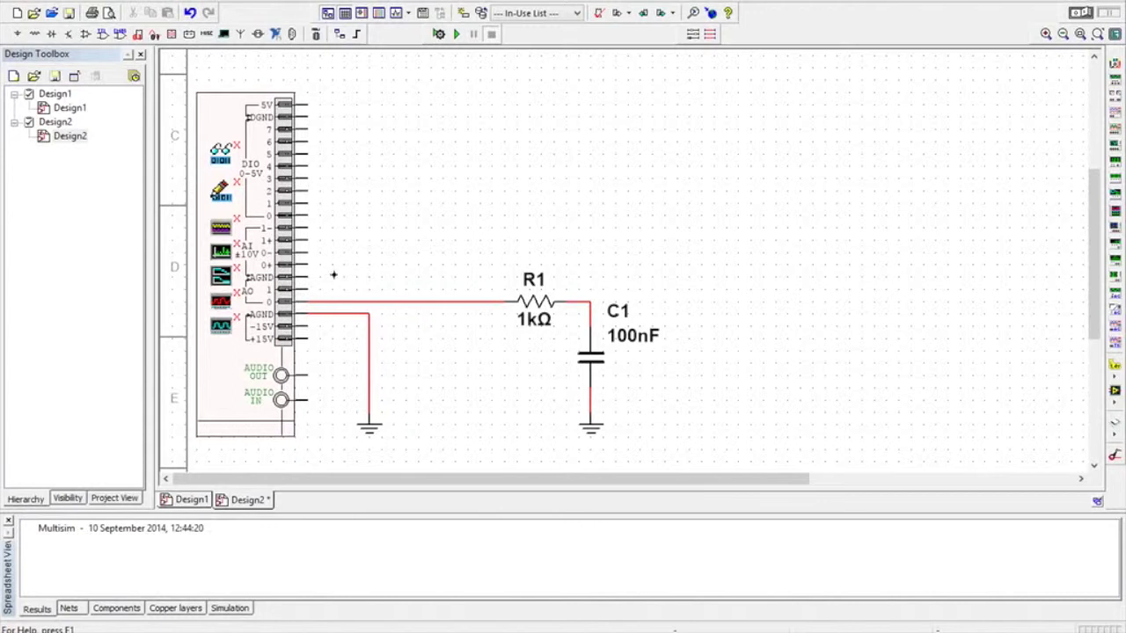
{"action": "left_click", "coordinate": [303, 263]}
Wire AI 0+ to R1's input line, AI 1+ to the R1–C1 node, and AI 0-/AI 1- to ground.
{"action": "left_click", "coordinate": [455, 302]}
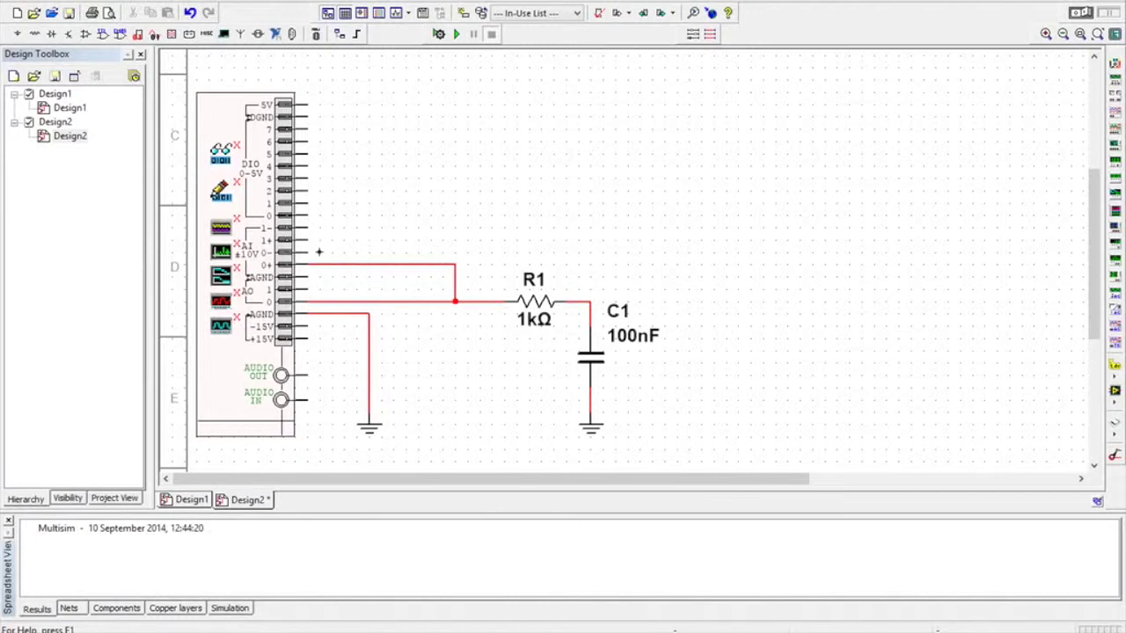
{"action": "left_click", "coordinate": [333, 255]}
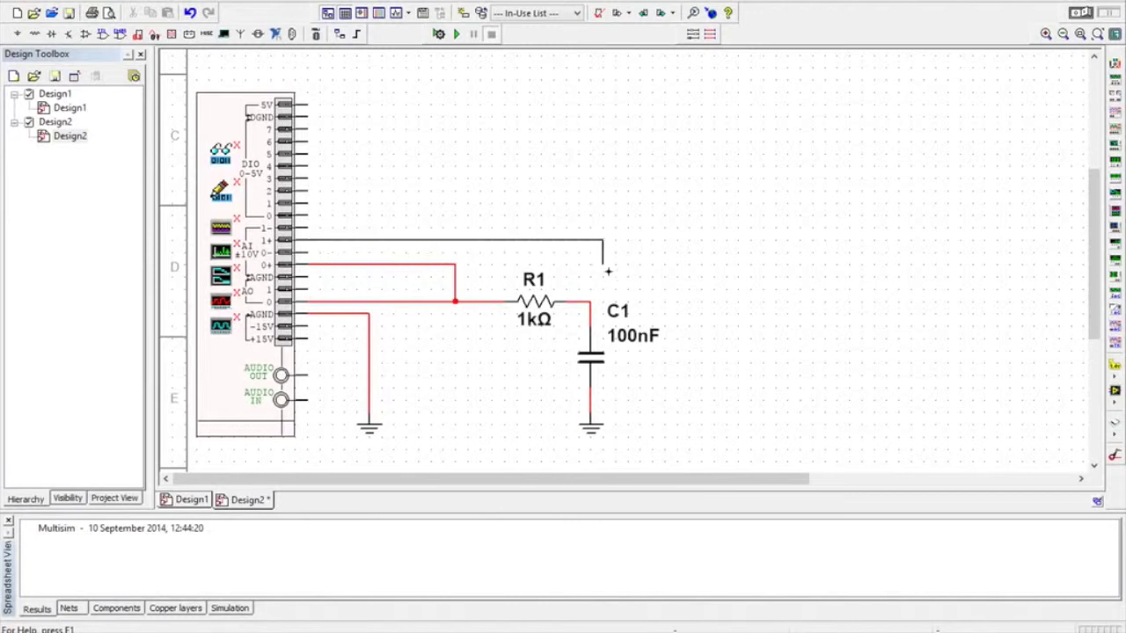
{"action": "left_click", "coordinate": [591, 303]}
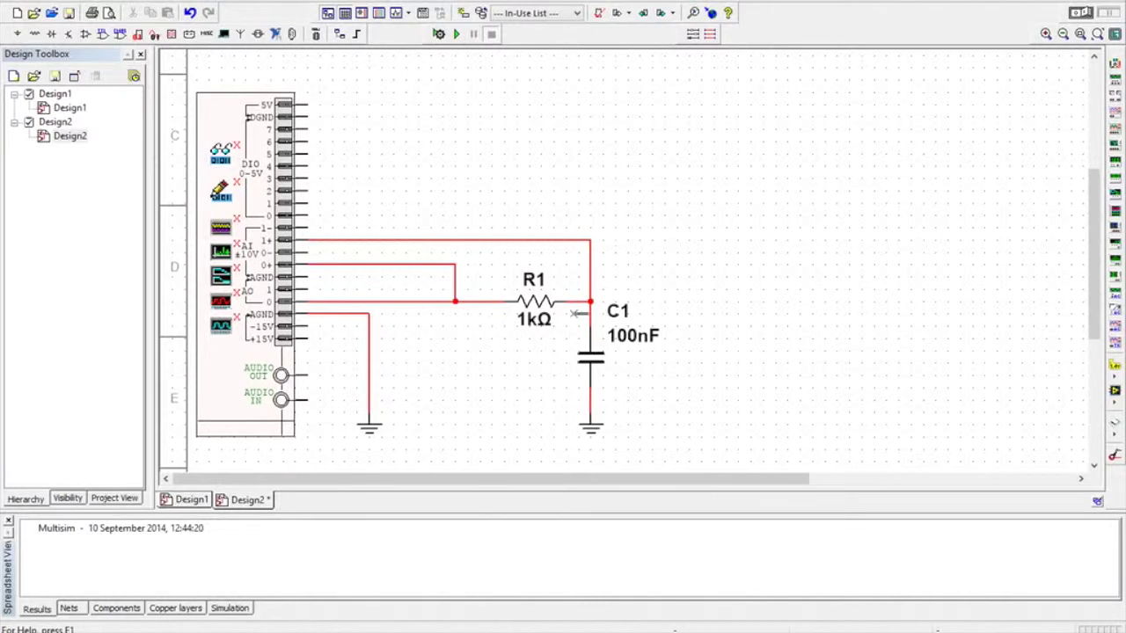
{"action": "left_click", "coordinate": [307, 253]}
{"action": "left_click", "coordinate": [369, 314]}
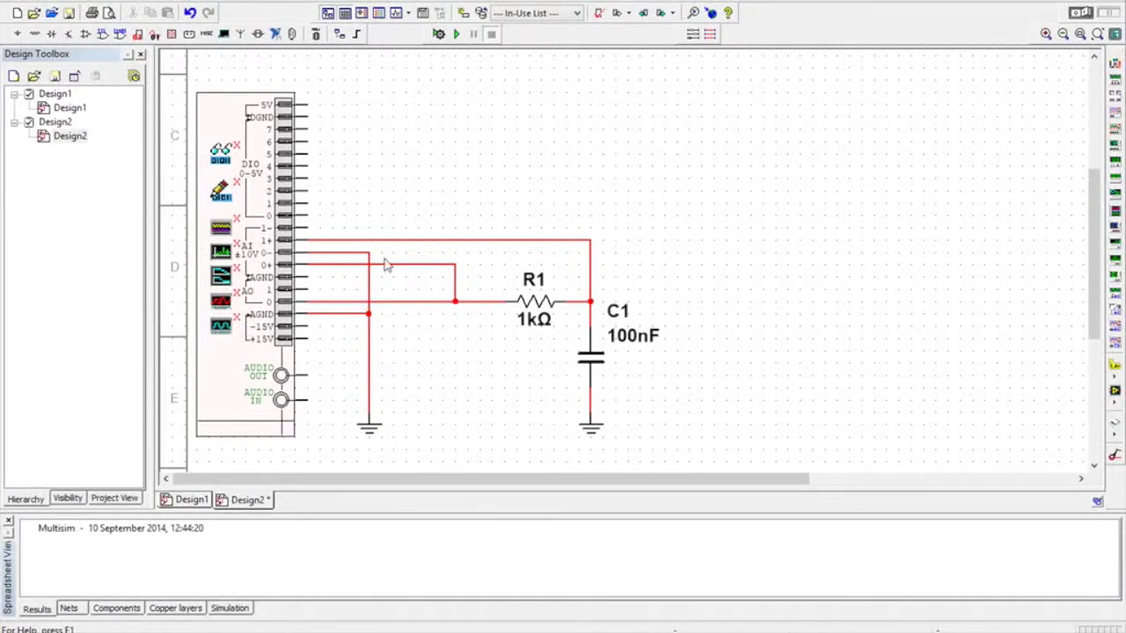
{"action": "left_click", "coordinate": [309, 228]}
{"action": "left_click", "coordinate": [368, 253]}
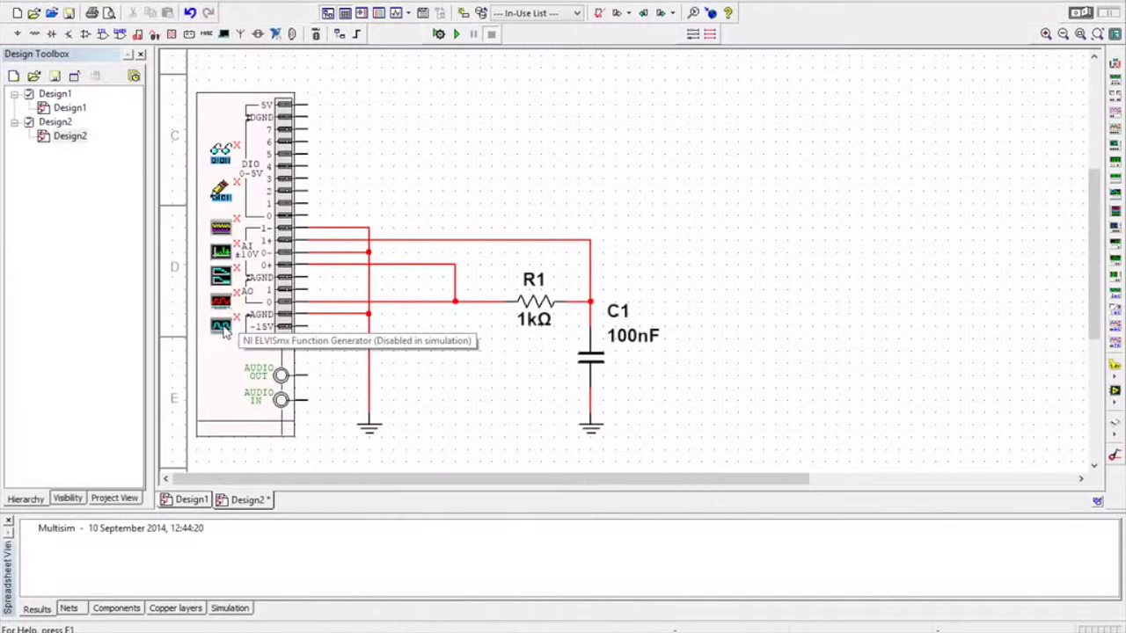
{"action": "right_click", "coordinate": [223, 330]}
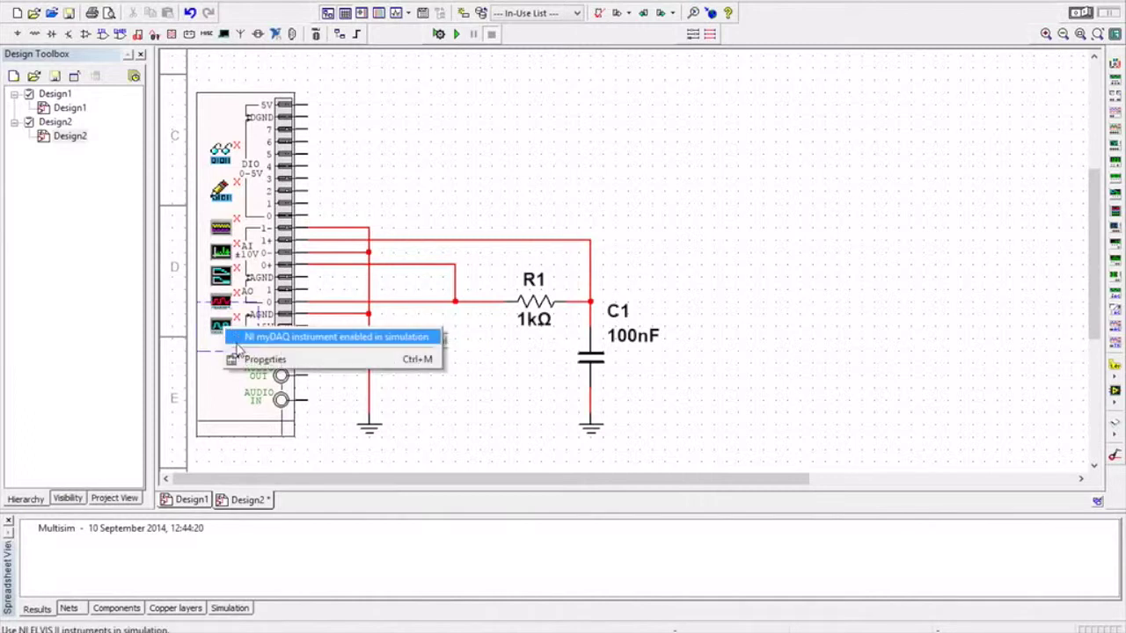
{"action": "left_click", "coordinate": [239, 339]}
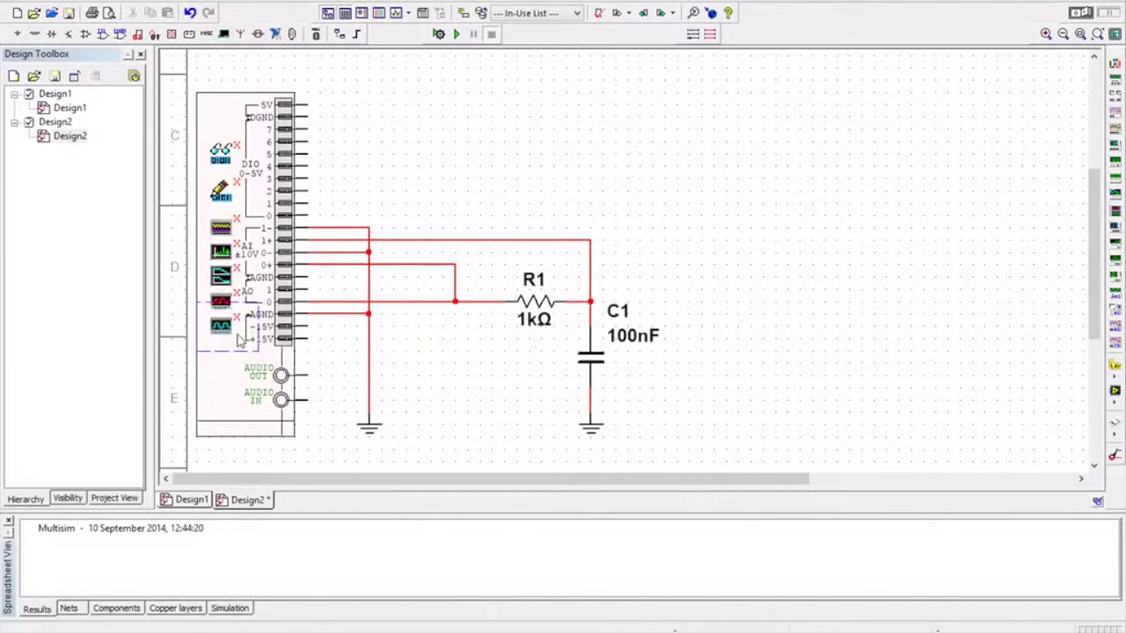
Open the Bode Analyzer set to sweep 10 Hz to 20 kHz on Simulate NI myDAQ.
{"action": "double_click", "coordinate": [224, 278]}
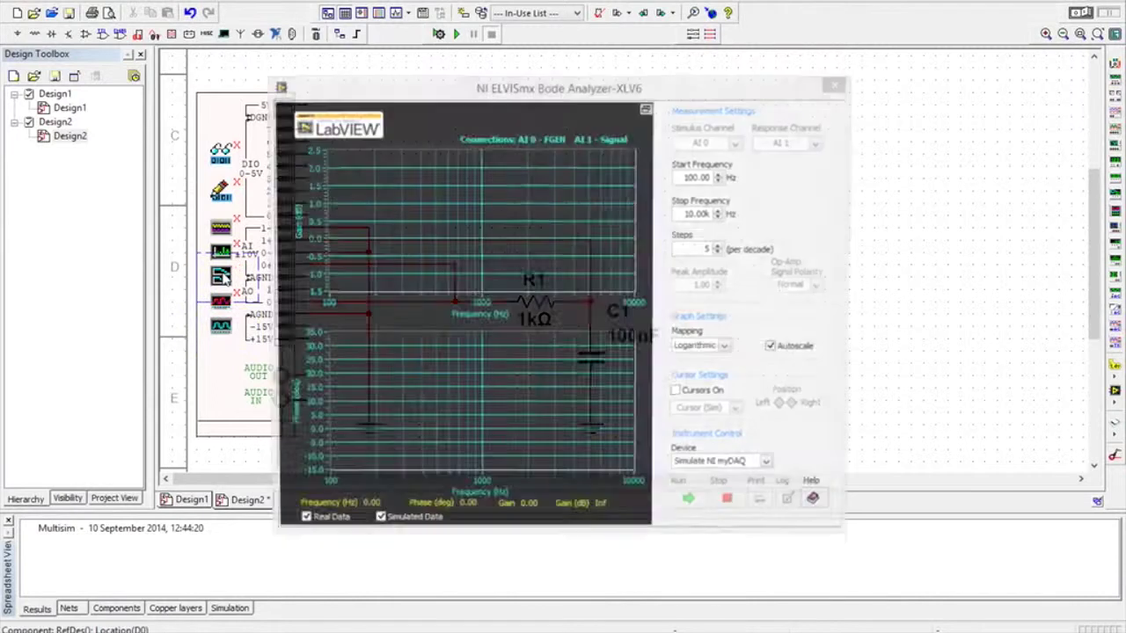
{"action": "left_click_drag", "start_coordinate": [421, 88], "coordinate": [653, 109]}
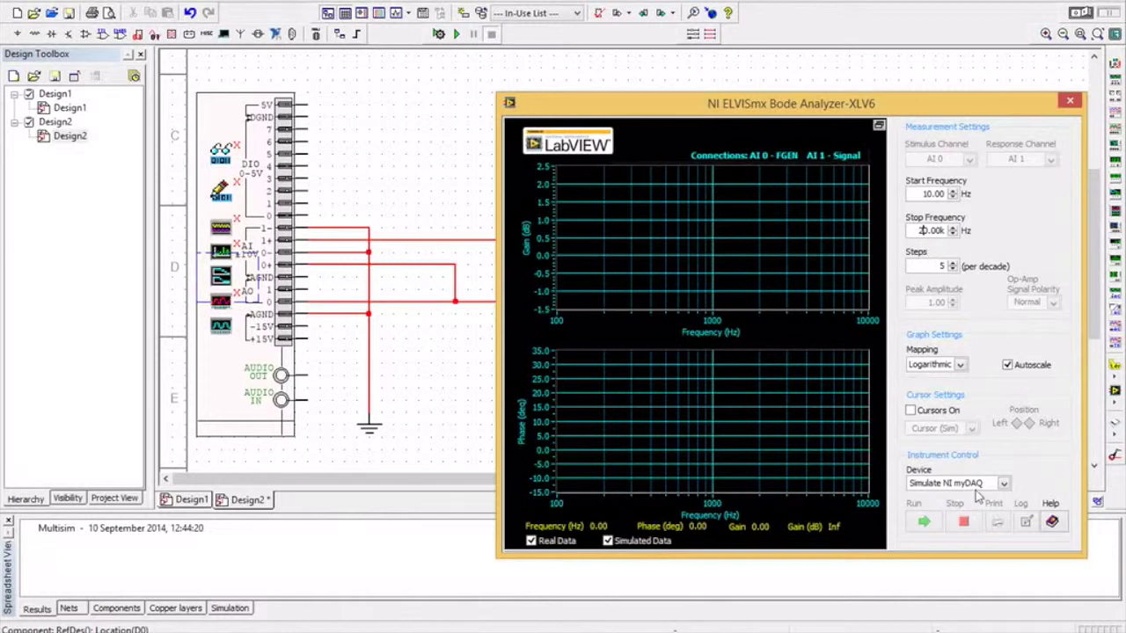
{"action": "left_click", "coordinate": [1004, 483]}
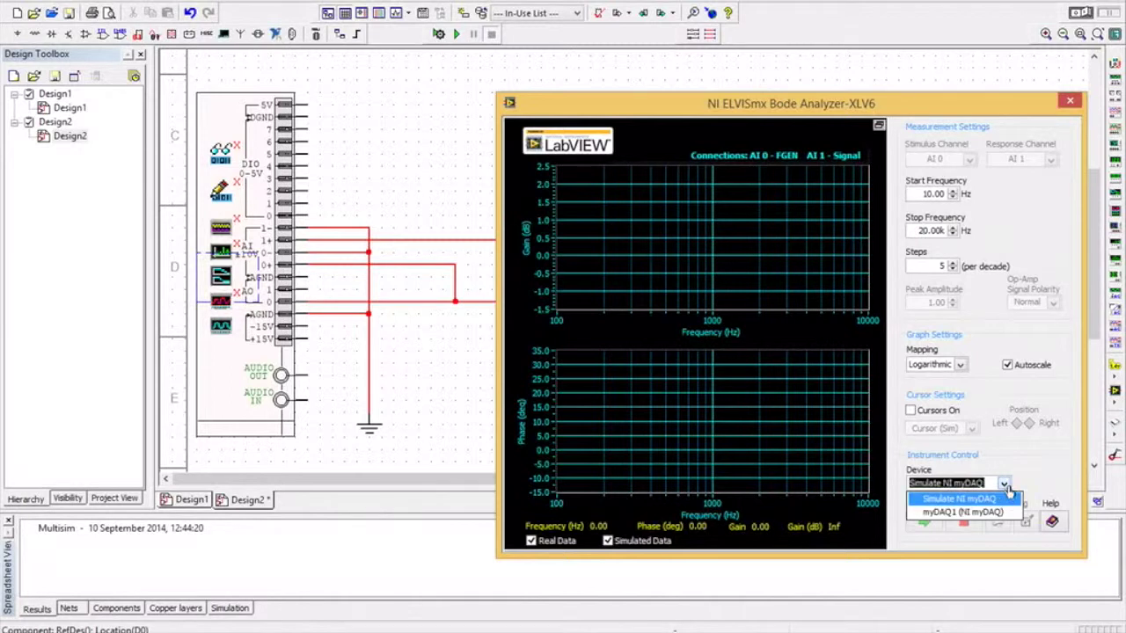
{"action": "left_click", "coordinate": [997, 497]}
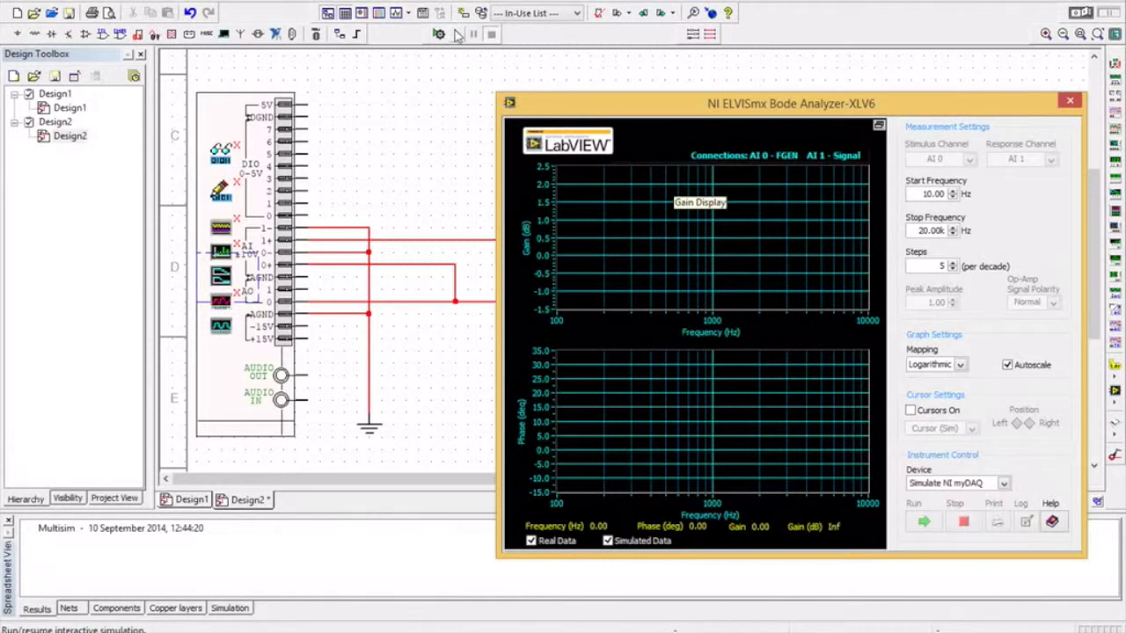
Simulate until the Bode plots draw the RC gain (about -20 dB at 20 kHz) and phase, then stop.
{"action": "left_click", "coordinate": [456, 35]}
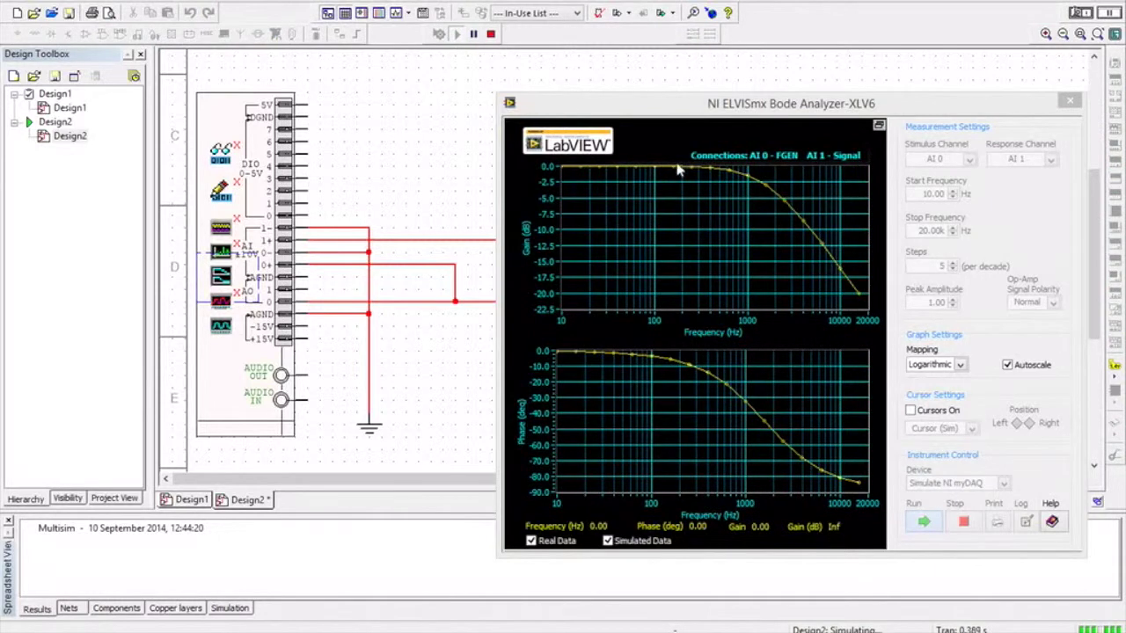
{"action": "left_click", "coordinate": [492, 34]}
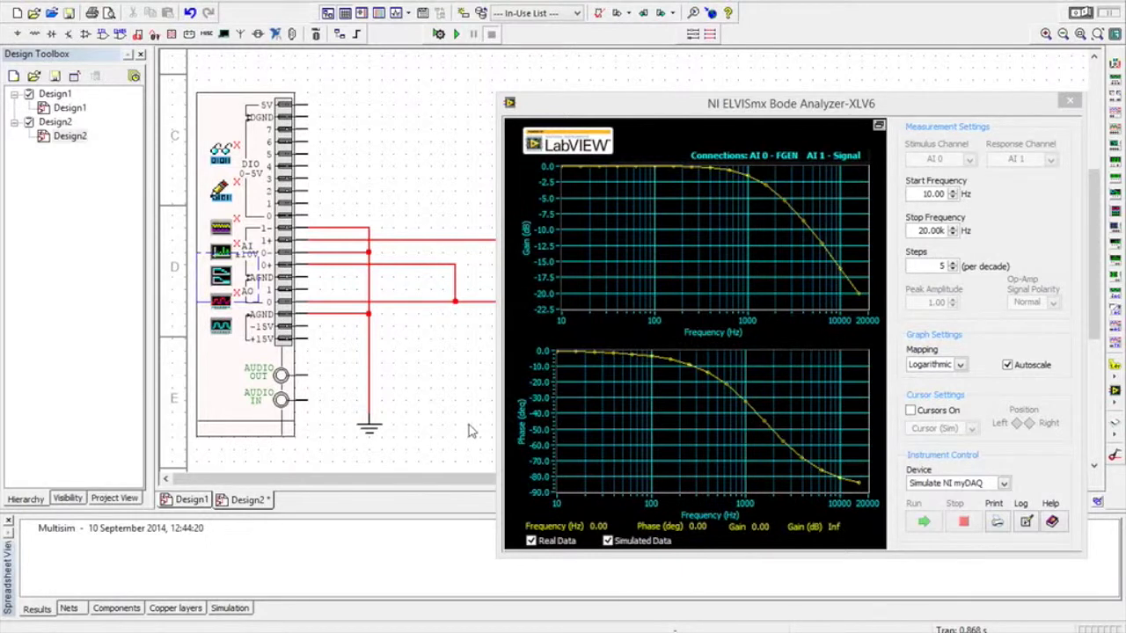
Set the Bode Analyzer device to myDAQ1 and sweep the real hardware, overlaying measured curves.
{"action": "left_click", "coordinate": [1004, 484]}
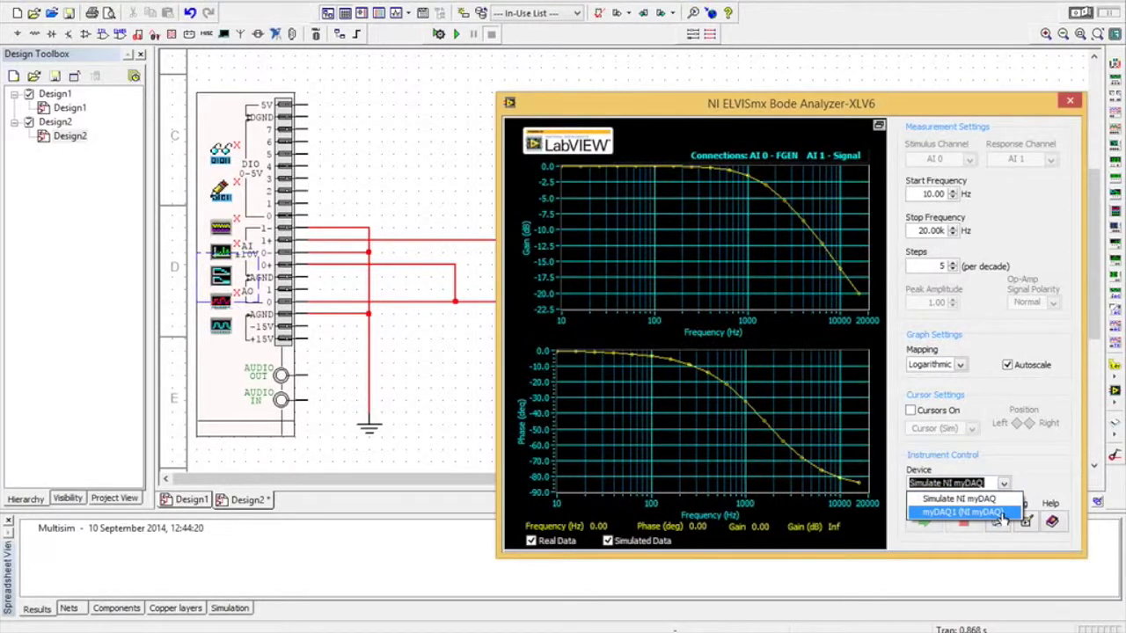
{"action": "left_click", "coordinate": [1000, 513]}
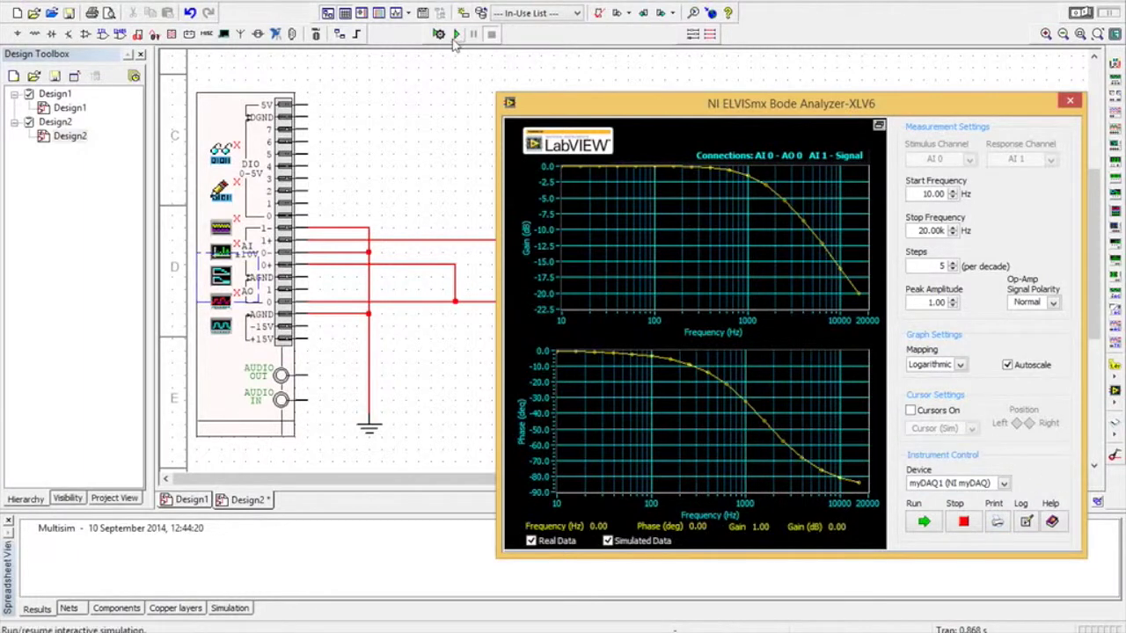
{"action": "left_click", "coordinate": [926, 523]}
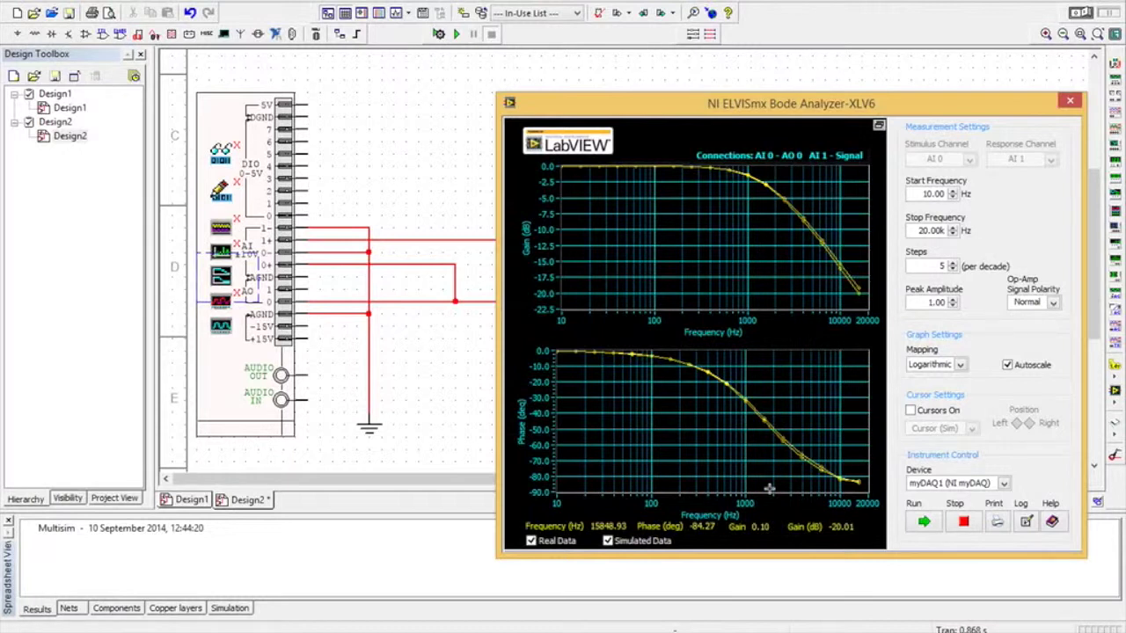
{"action": "left_click", "coordinate": [923, 522]}
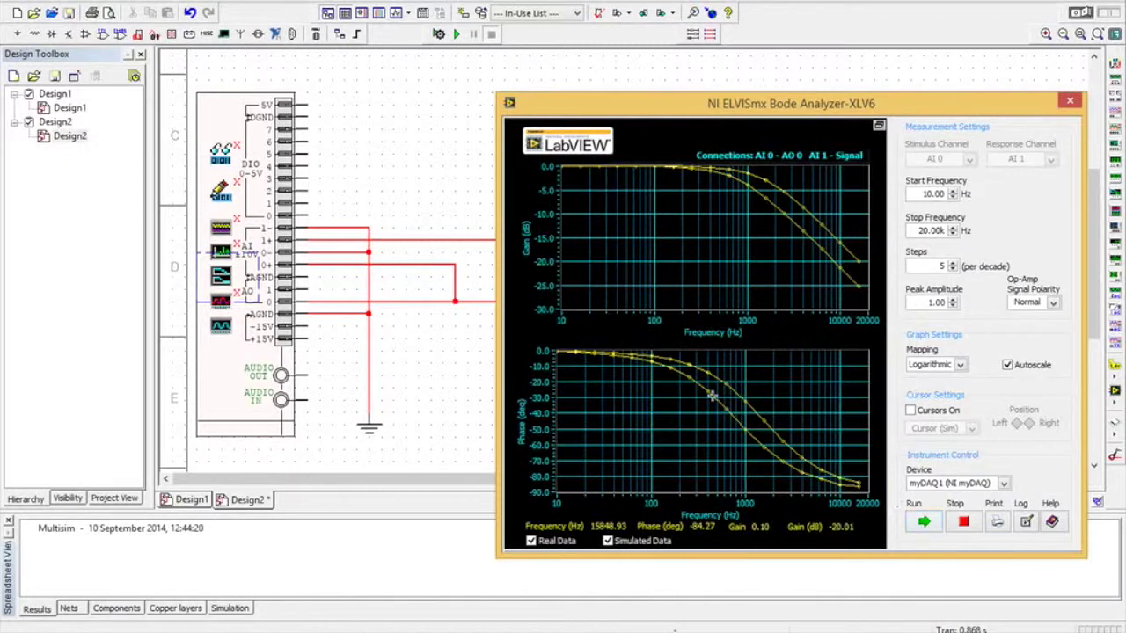
{"action": "left_click", "coordinate": [440, 384]}
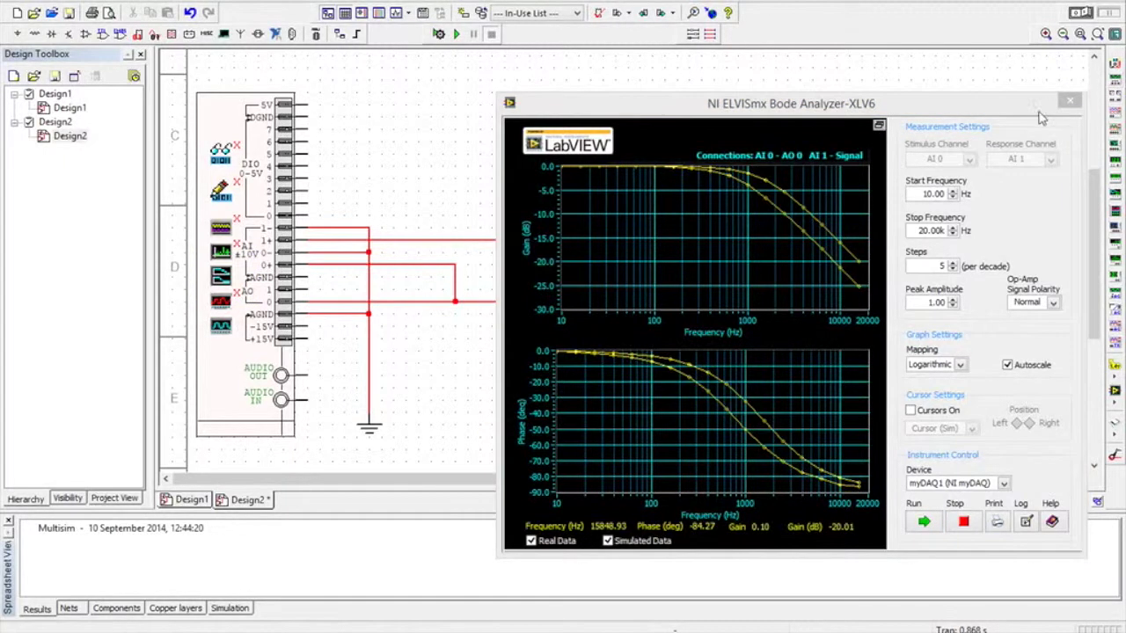
Close the Bode Analyzer and change resistor R1's resistance from 1k to 2k.
{"action": "left_click", "coordinate": [1068, 102]}
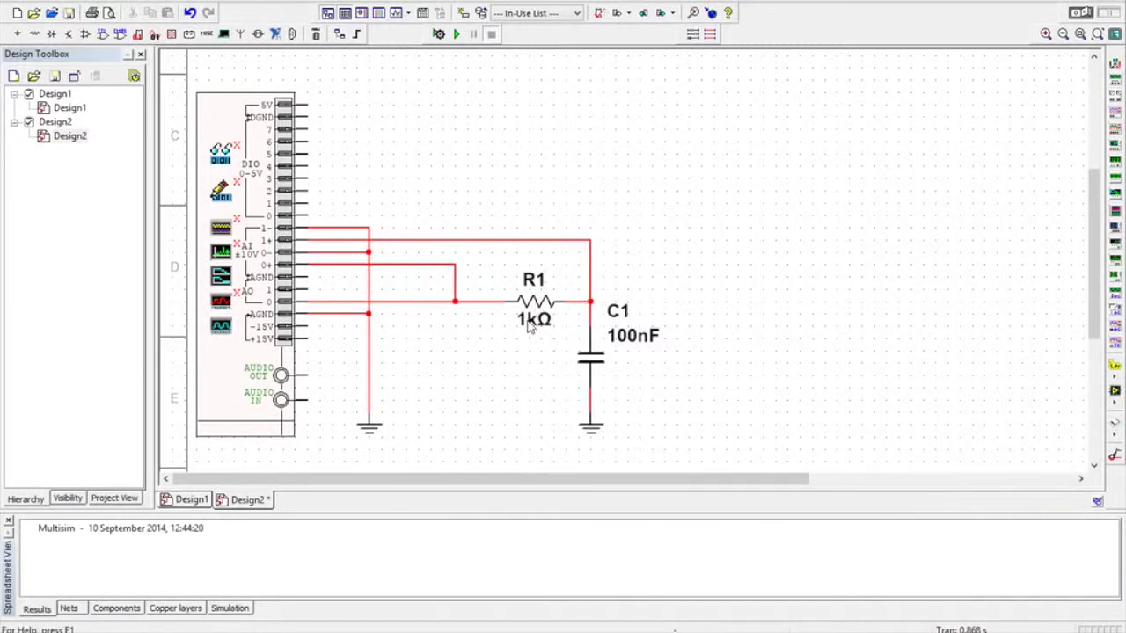
{"action": "double_click", "coordinate": [528, 325]}
{"action": "left_click", "coordinate": [516, 153]}
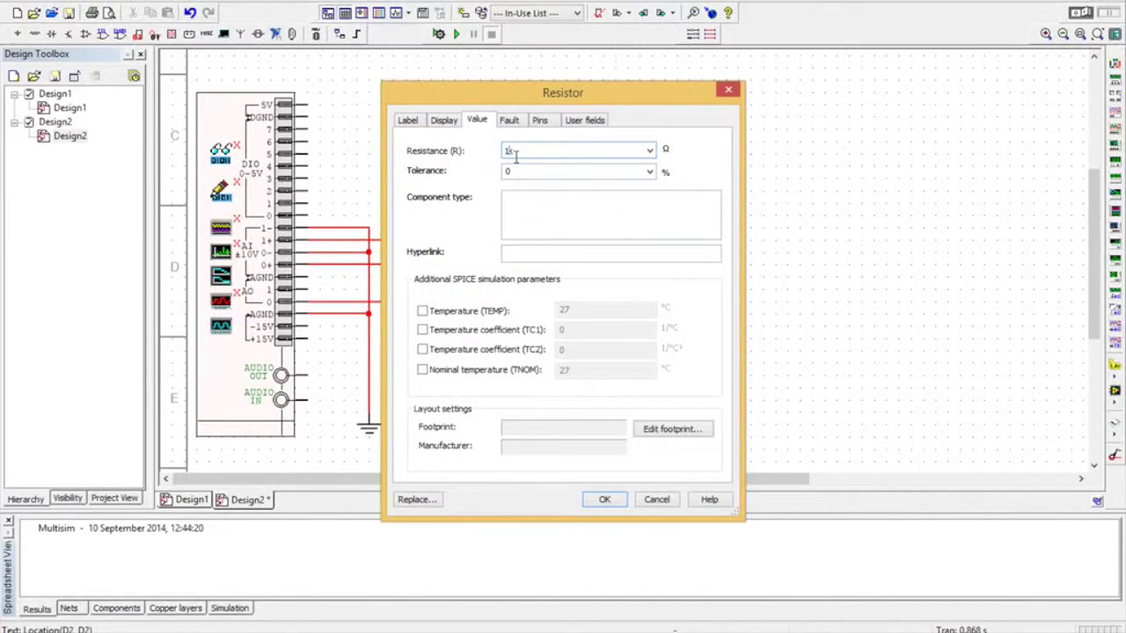
{"action": "key", "text": "BackSpace"}
{"action": "key", "text": "BackSpace"}
{"action": "type", "text": "2k"}
{"action": "left_click", "coordinate": [606, 499]}
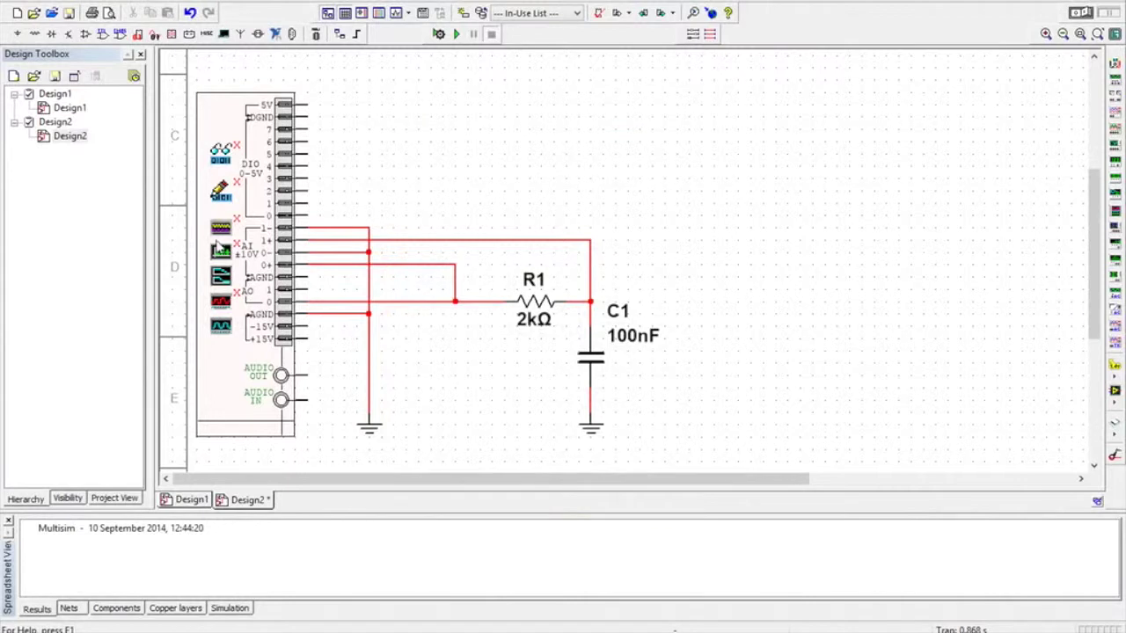
{"action": "double_click", "coordinate": [221, 275]}
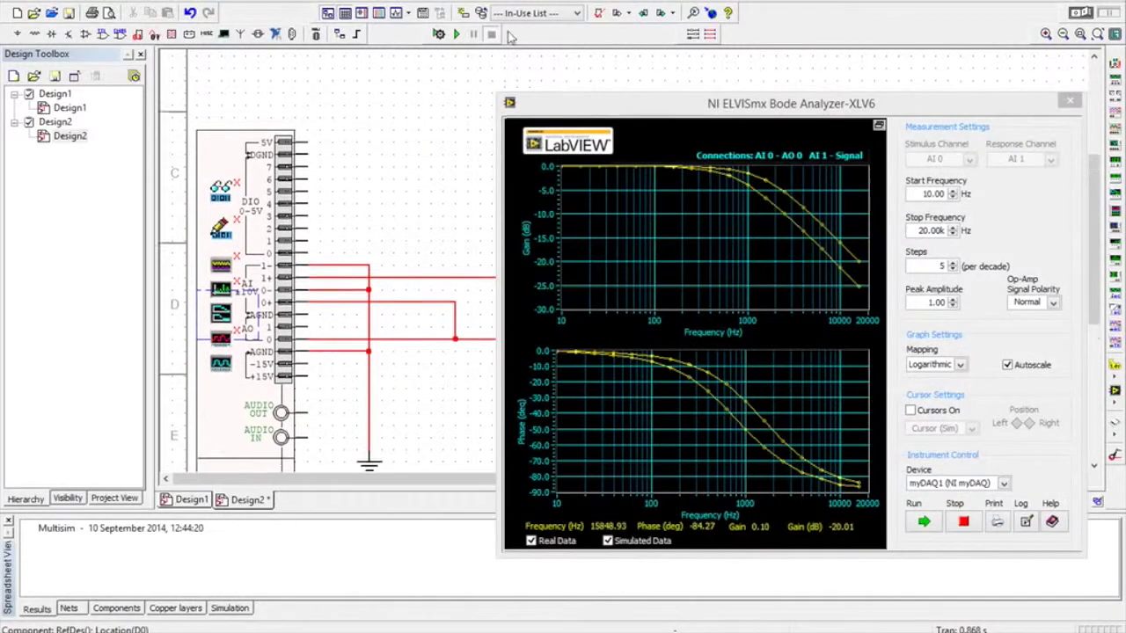
Switch the Bode Analyzer device back to Simulate NI myDAQ and rerun the 2kΩ simulation.
{"action": "scroll", "coordinate": [467, 103], "scroll_direction": "up", "scroll_amount": 5}
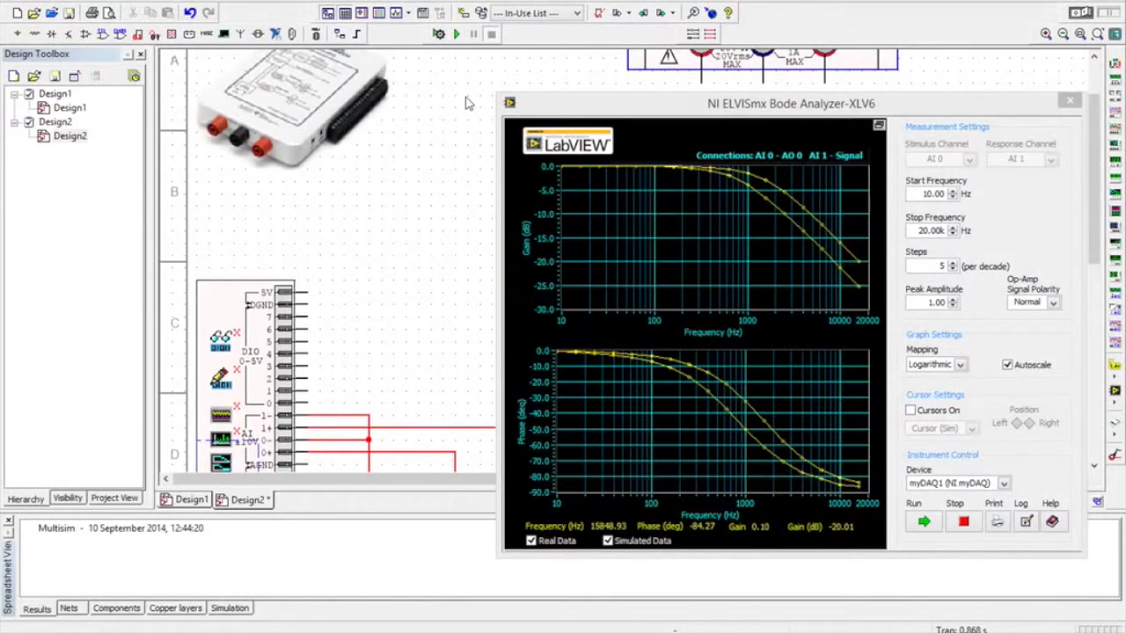
{"action": "scroll", "coordinate": [426, 170], "scroll_direction": "down", "scroll_amount": 1}
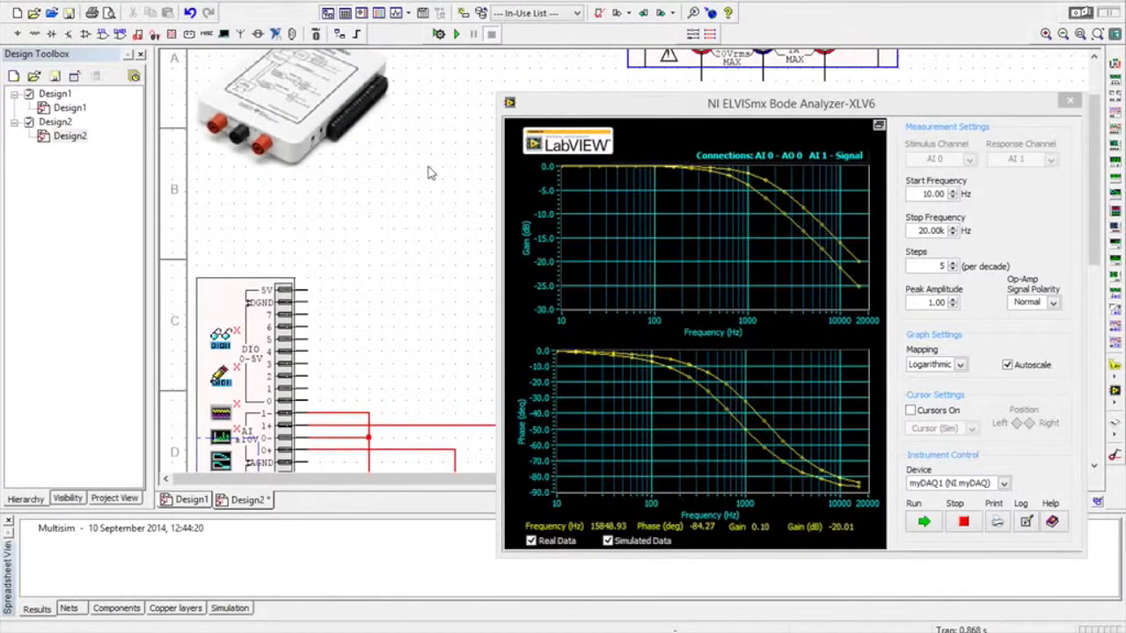
{"action": "scroll", "coordinate": [510, 72], "scroll_direction": "up", "scroll_amount": 3}
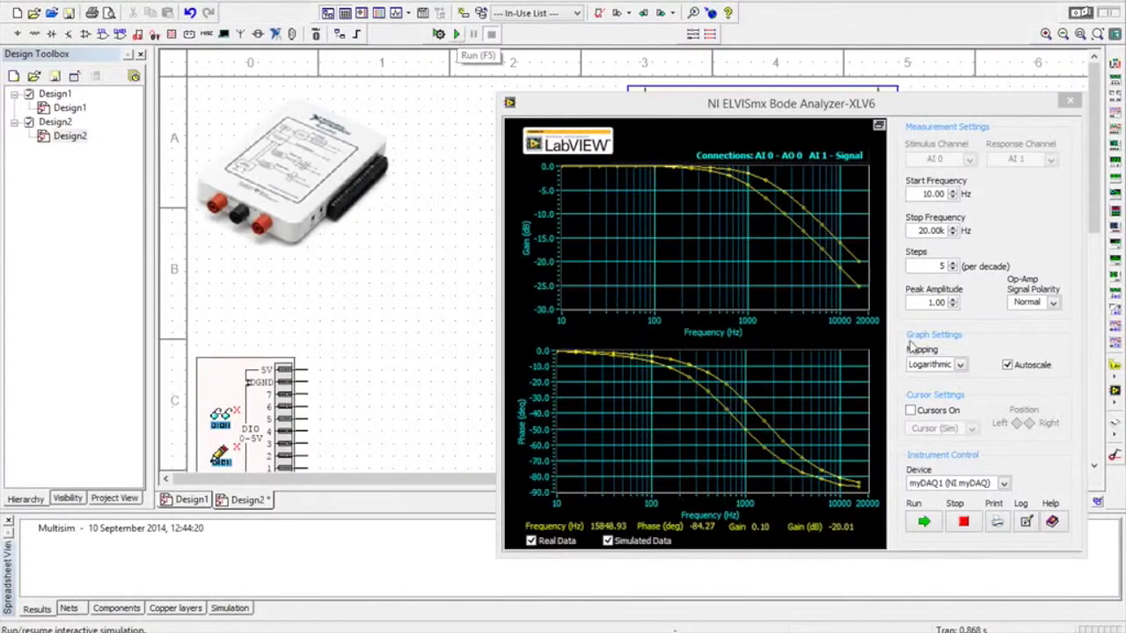
{"action": "left_click", "coordinate": [1004, 484]}
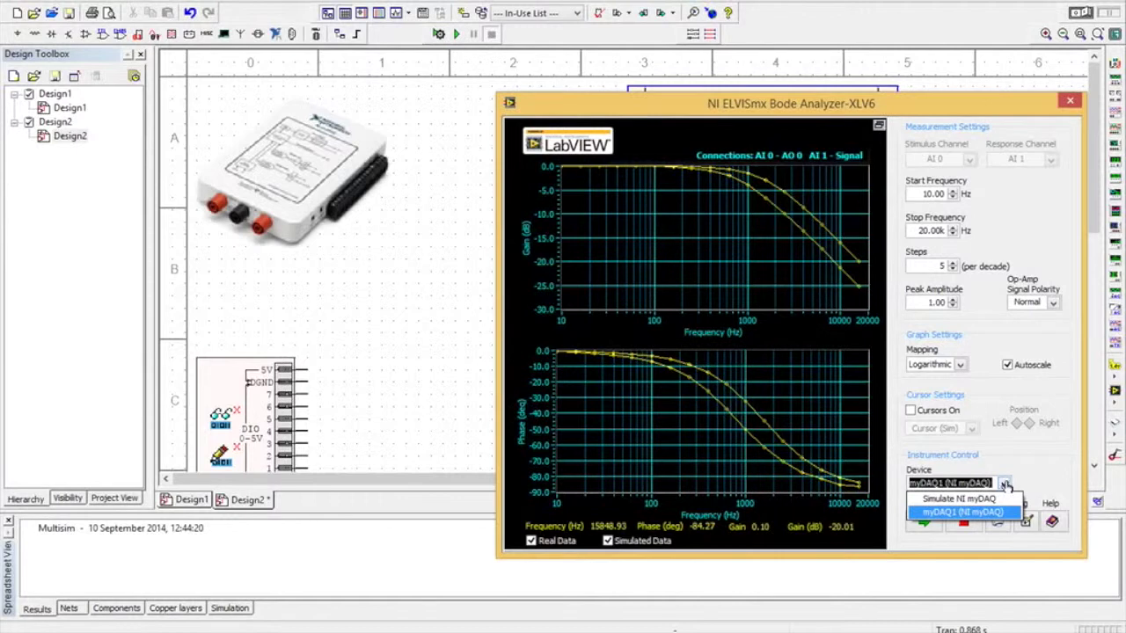
{"action": "left_click", "coordinate": [959, 499]}
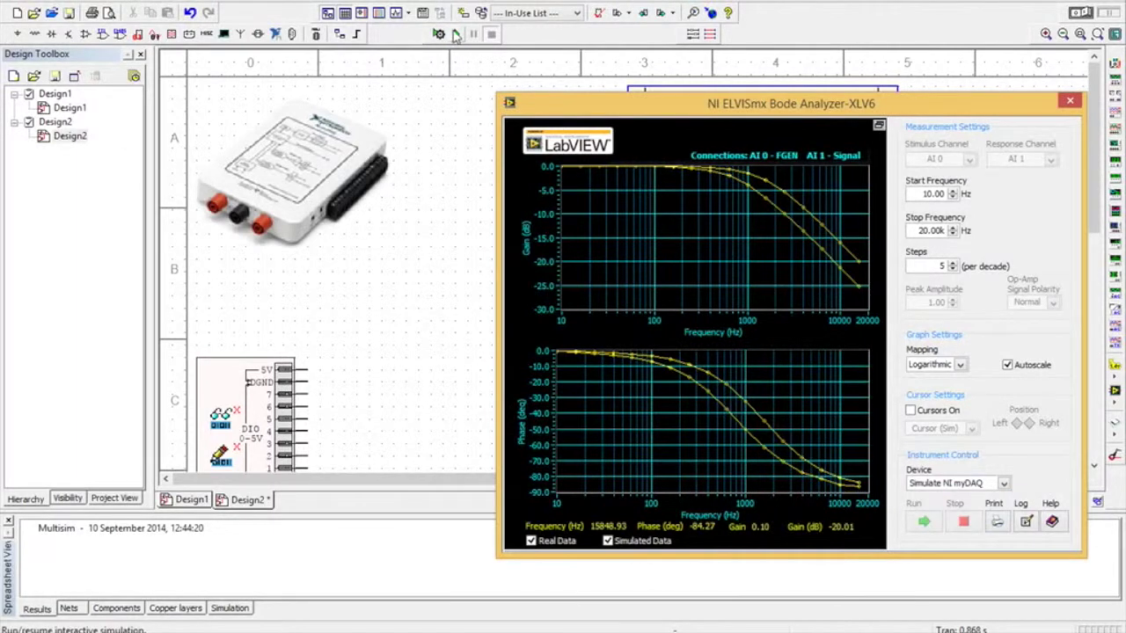
{"action": "left_click", "coordinate": [455, 34]}
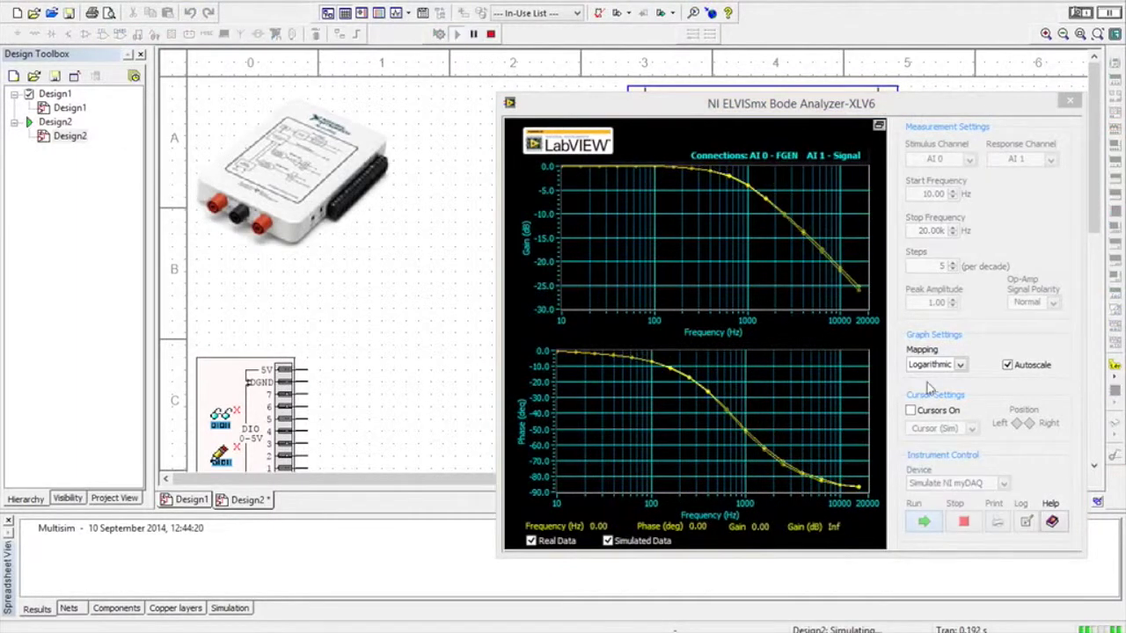